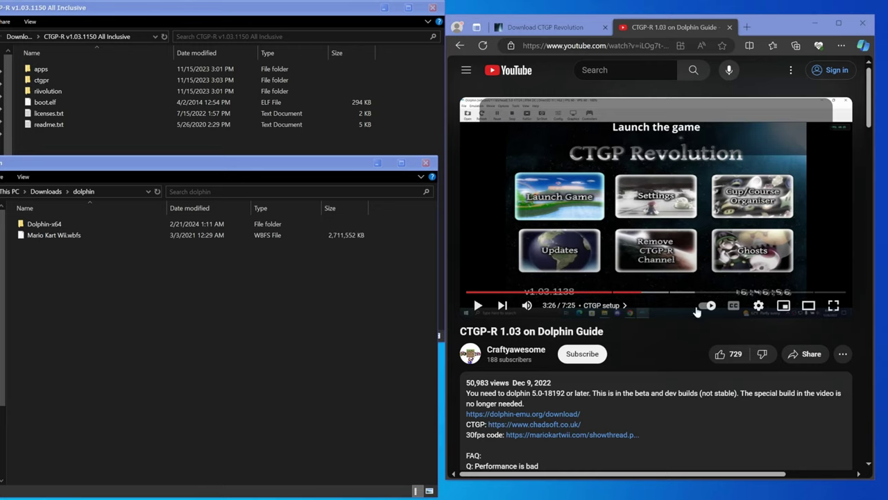
drag(461, 331, 525, 339)
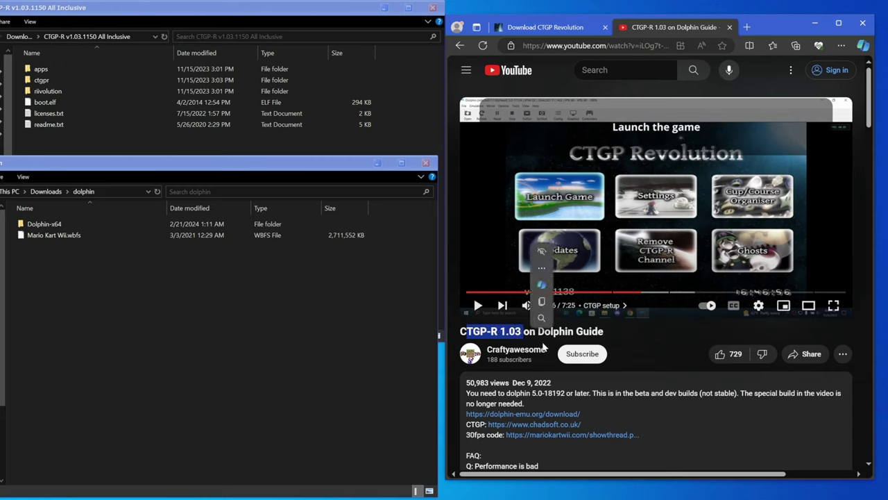
click(591, 326)
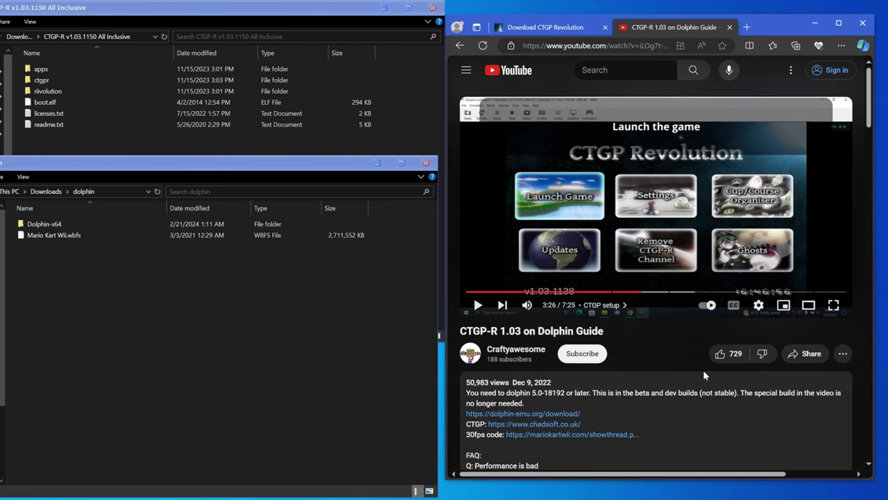
scroll(711, 373, down, 6)
scroll(711, 373, up, 6)
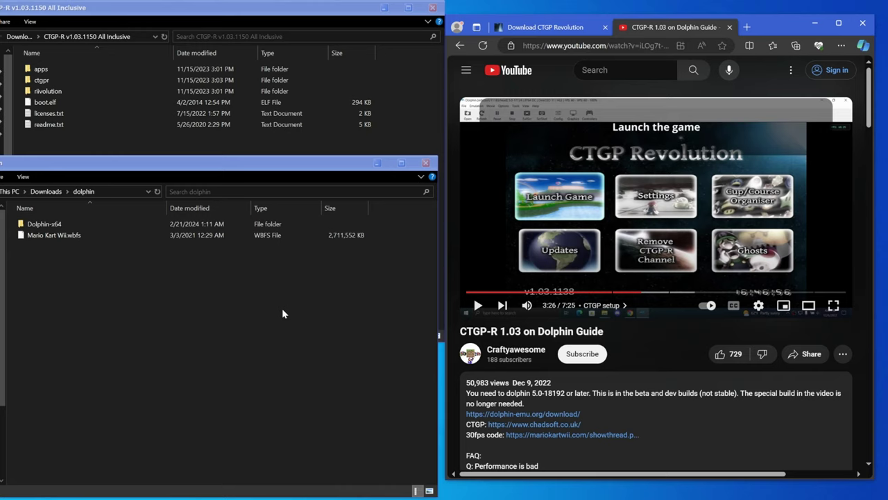
Look through the contents of the Dolphin-x64 folder and return to the parent dolphin folder
double_click(44, 224)
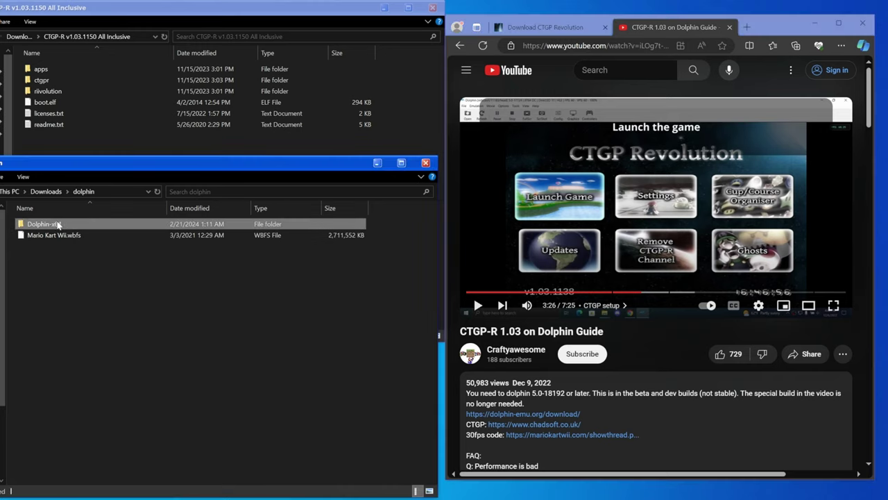
drag(118, 439, 90, 219)
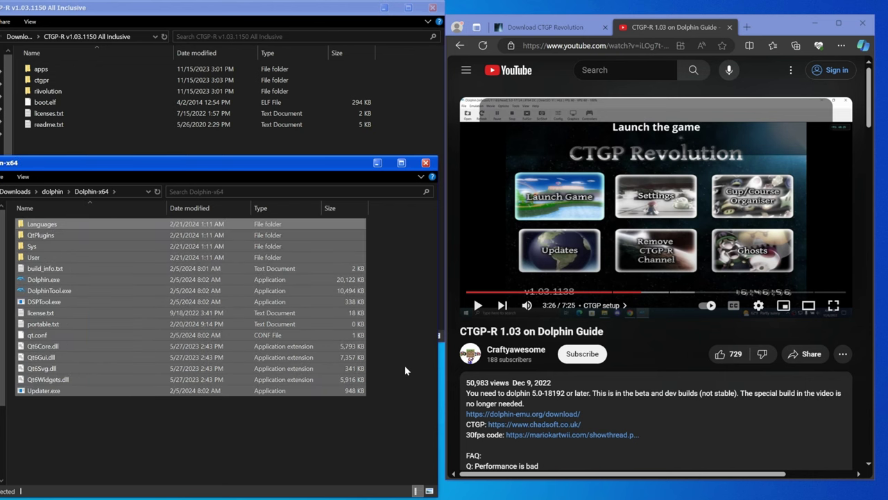
click(47, 192)
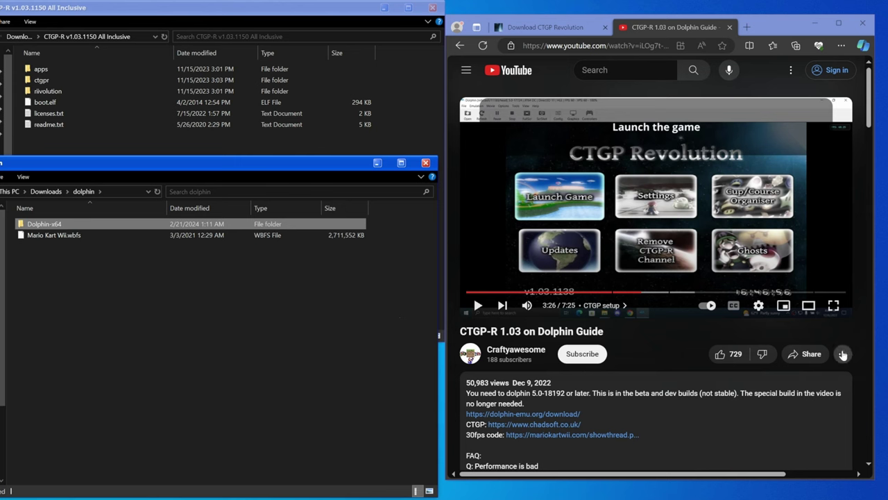
Review the CTGP-R v1.03 download page and the extracted CTGP-R files, then return to the Dolphin guide video page
scroll(726, 349, down, 1)
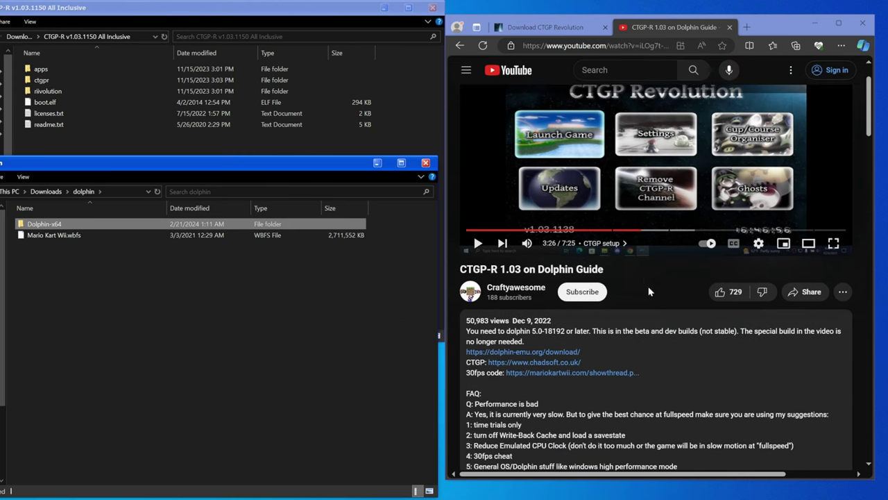
click(649, 288)
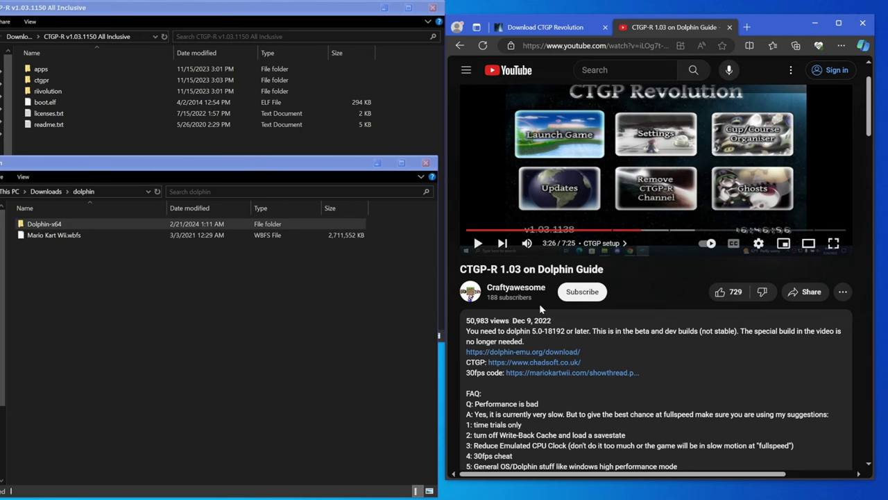
click(555, 27)
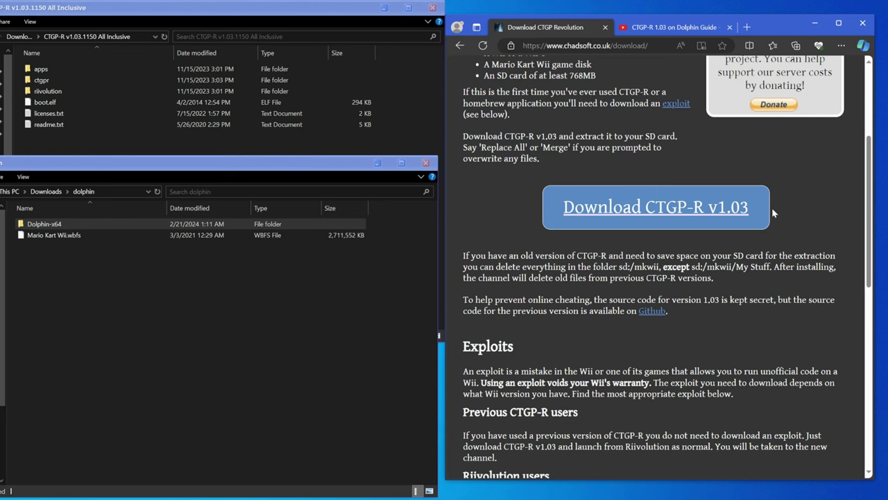
scroll(771, 208, up, 2)
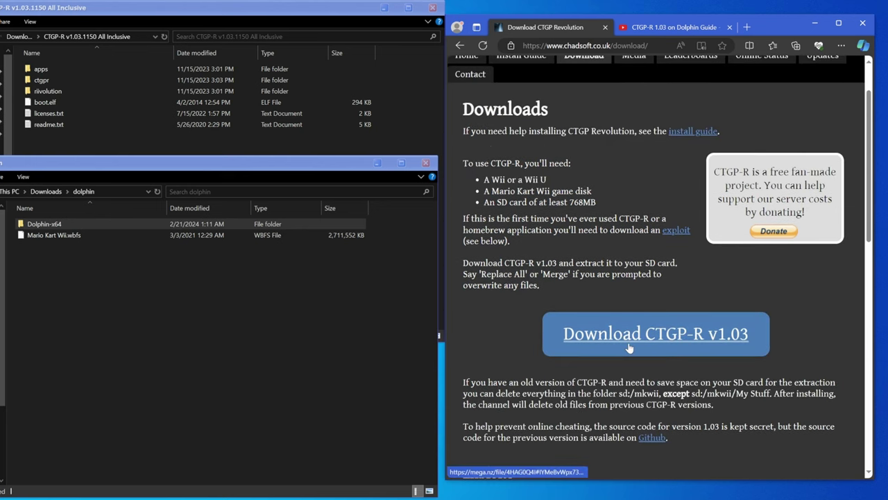
click(174, 143)
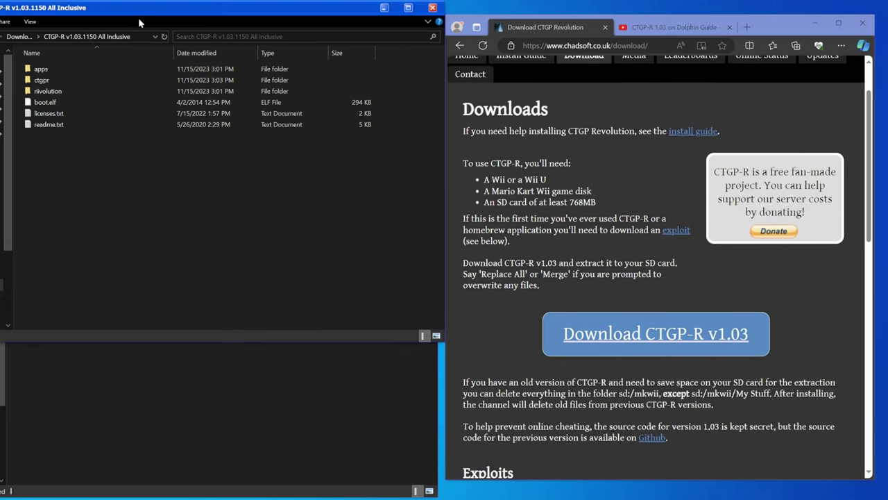
drag(103, 194, 61, 65)
click(174, 432)
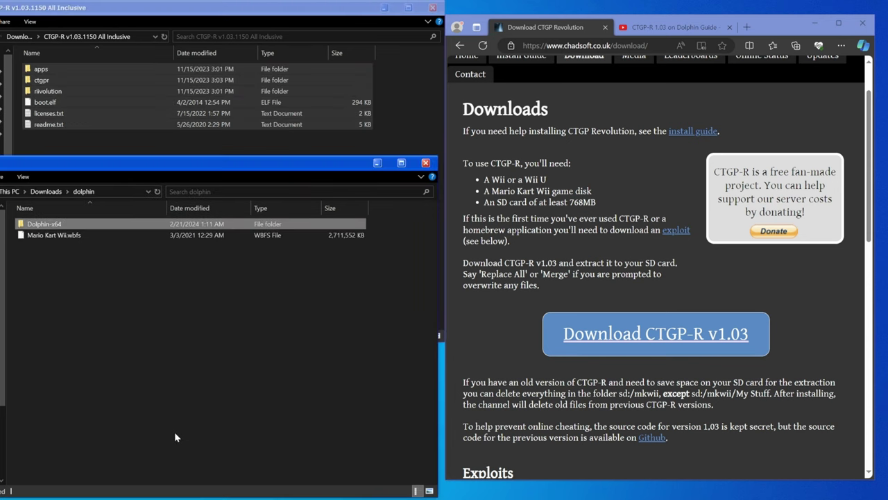
click(652, 27)
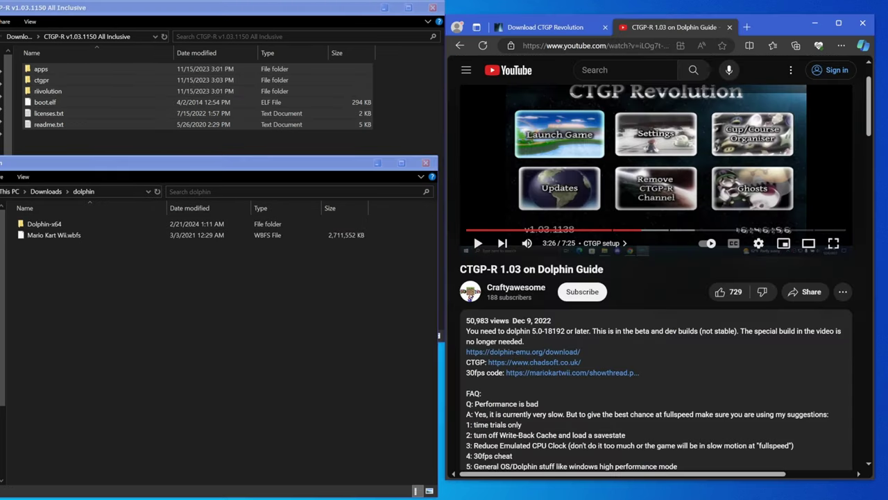
Launch Dolphin.exe from the Dolphin-x64 folder and place its window in the middle of the screen
double_click(91, 224)
double_click(91, 275)
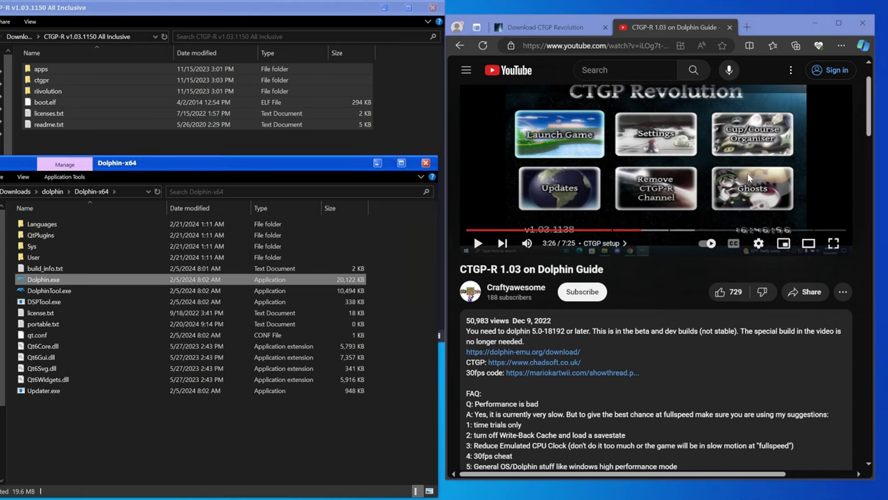
drag(626, 54, 464, 79)
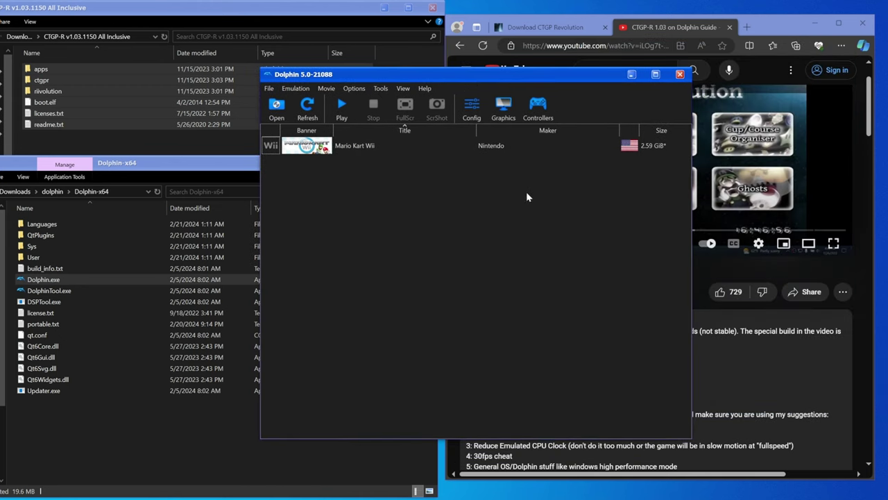
Check that Dolphin's configured game folder matches the folder holding Mario Kart Wii.wbfs, and close the settings
click(471, 111)
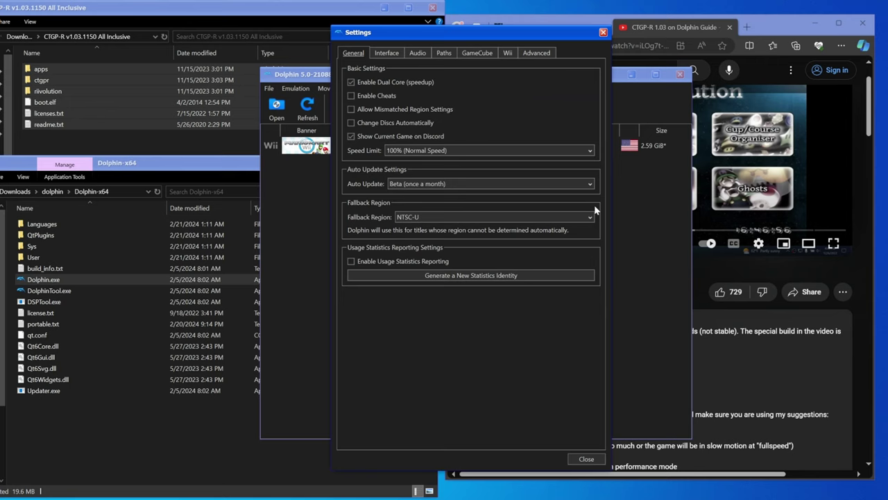
click(444, 53)
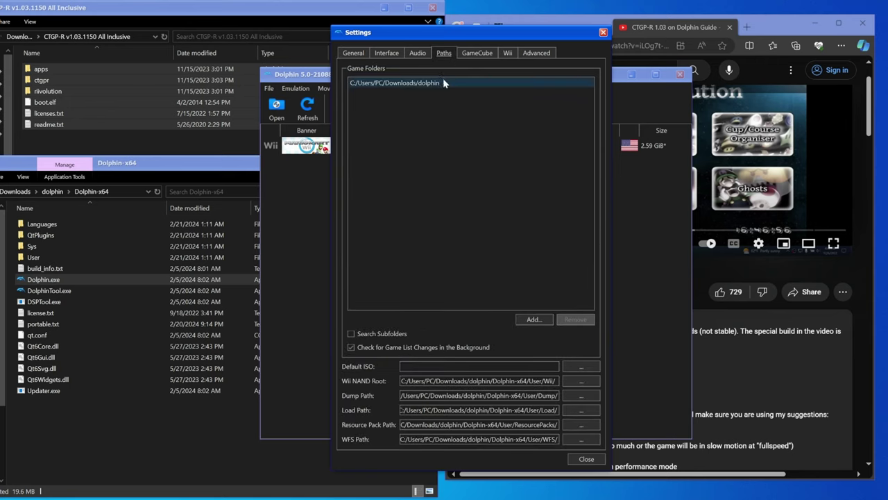
click(61, 194)
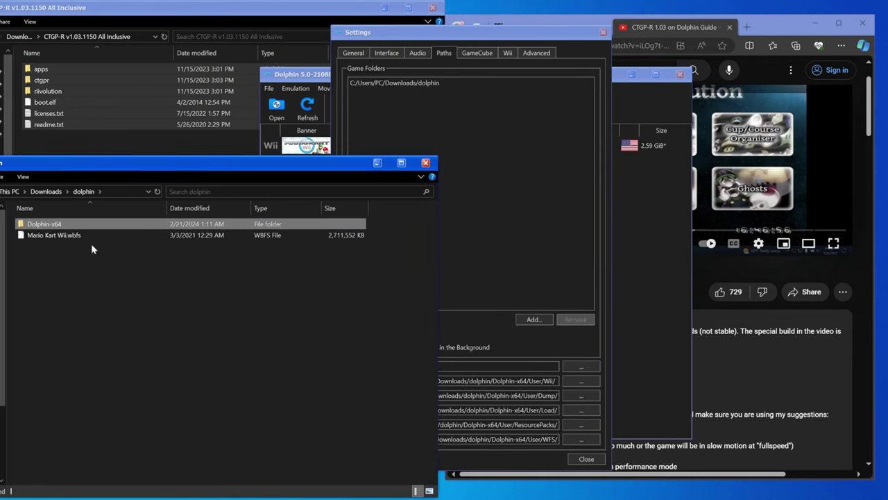
mouse_move(114, 239)
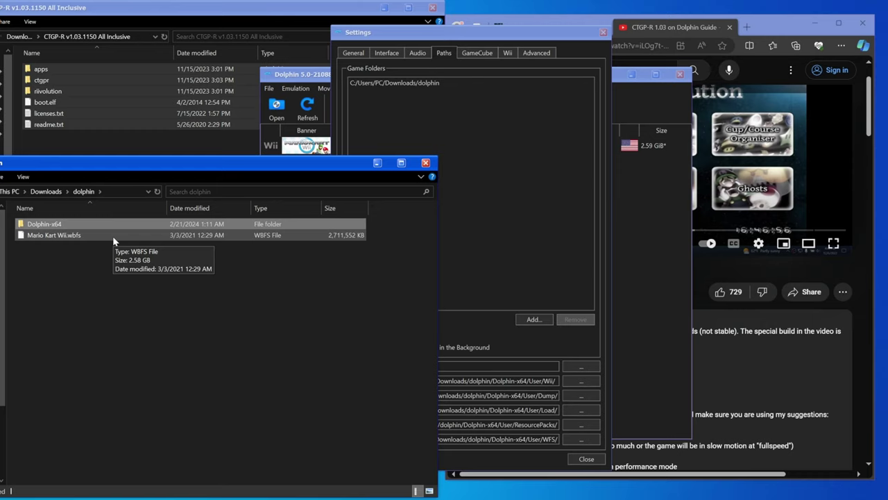
click(114, 237)
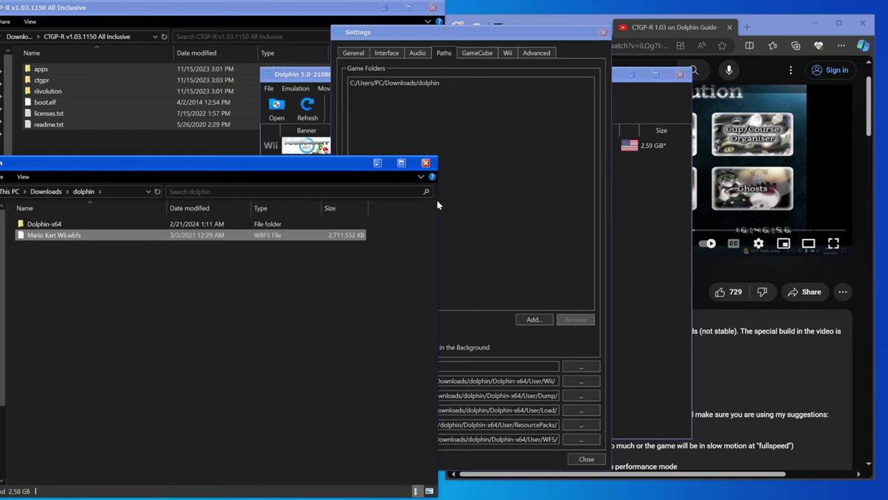
click(476, 43)
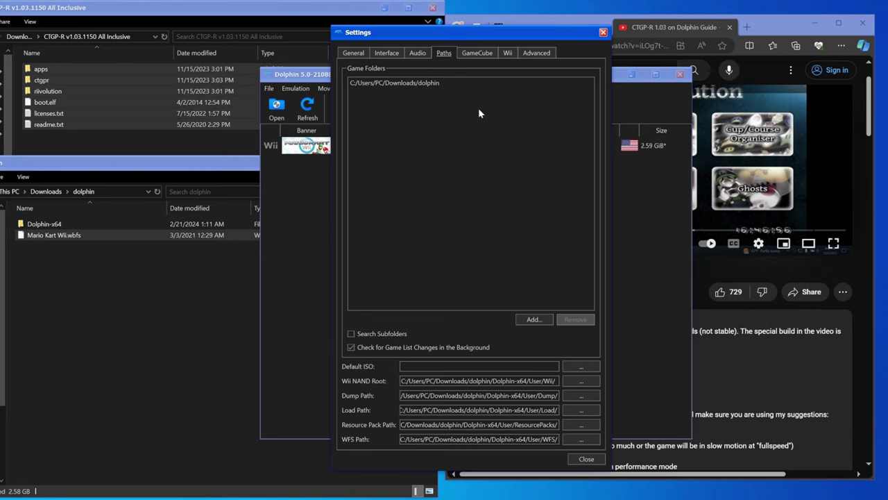
click(586, 459)
Set Mario Kart Wii as the default ISO from the game list
click(385, 149)
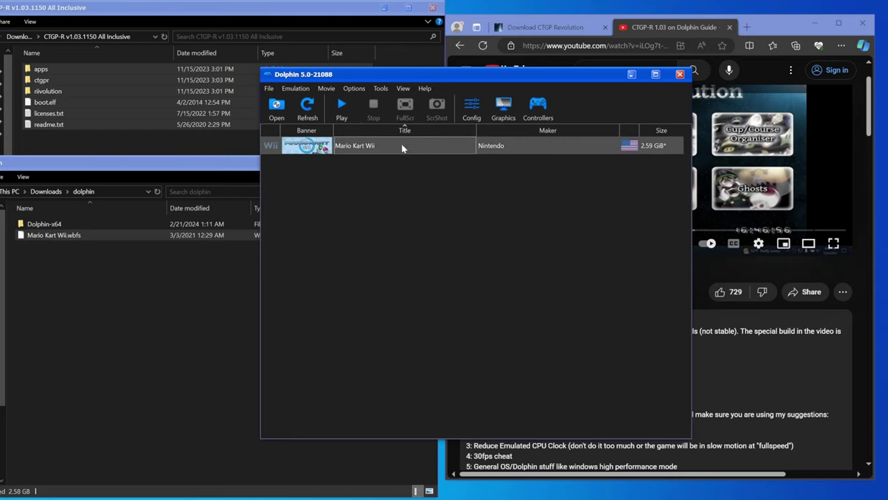
right_click(401, 143)
click(446, 200)
Try to convert the WiiSD.raw SD card file to its sync folder in Dolphin's Wii settings
click(472, 113)
click(508, 53)
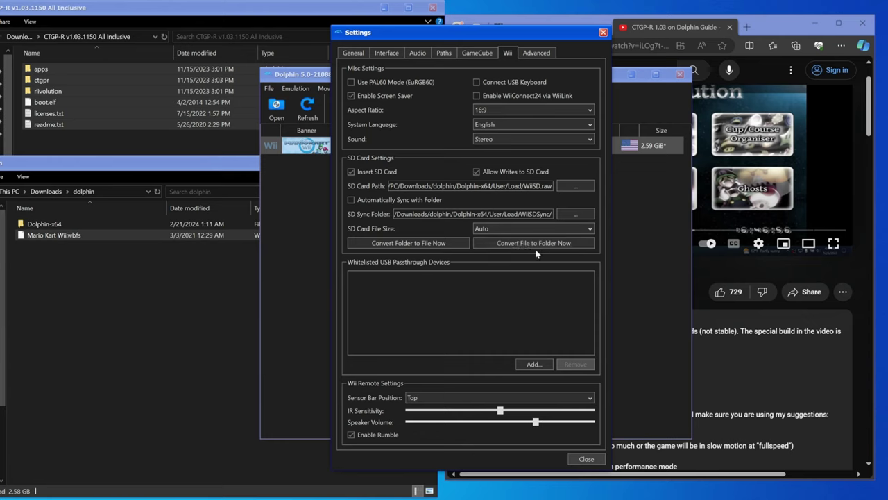
drag(524, 186, 581, 196)
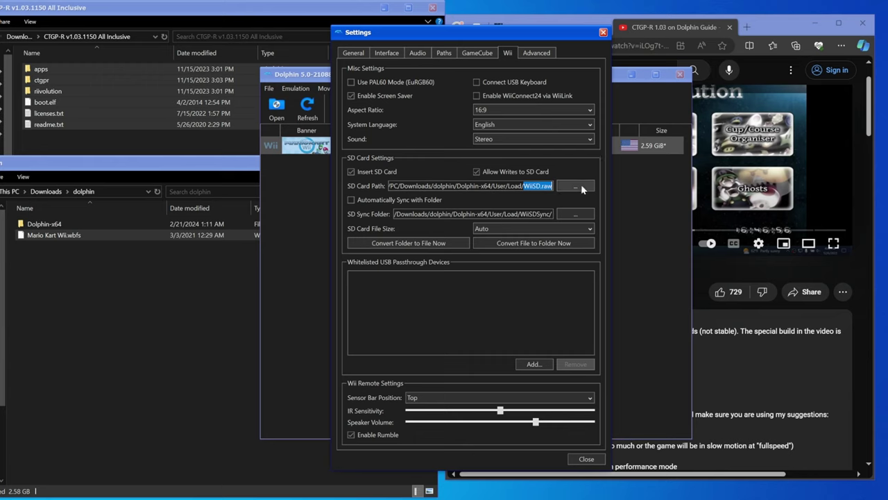
click(569, 244)
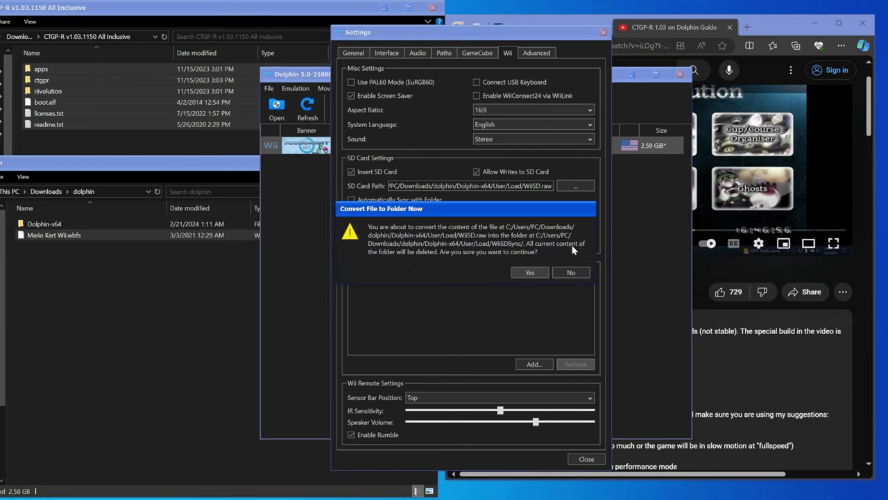
click(526, 273)
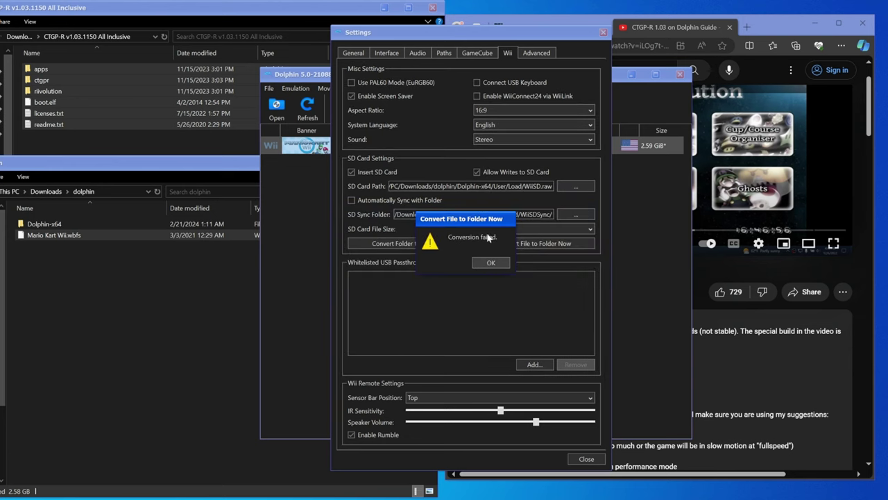
click(495, 265)
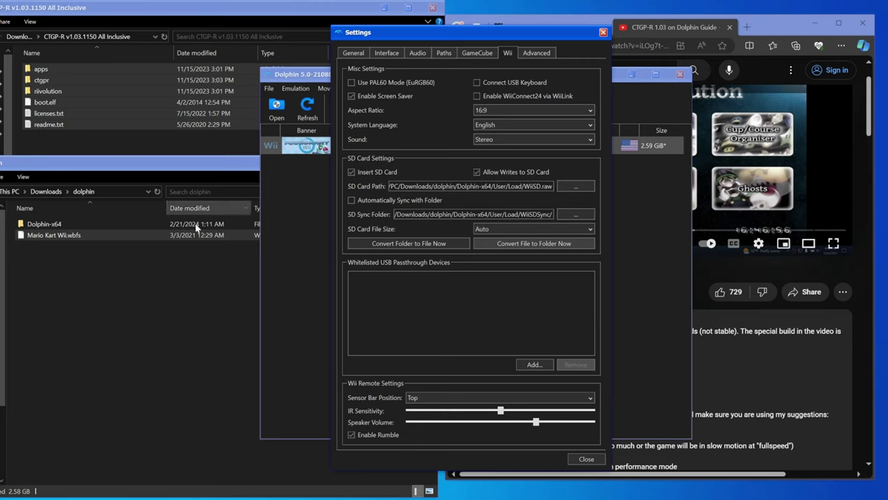
Open the User/Load/WiiSDSync folder inside Dolphin-x64 in the file explorer
click(77, 224)
double_click(76, 224)
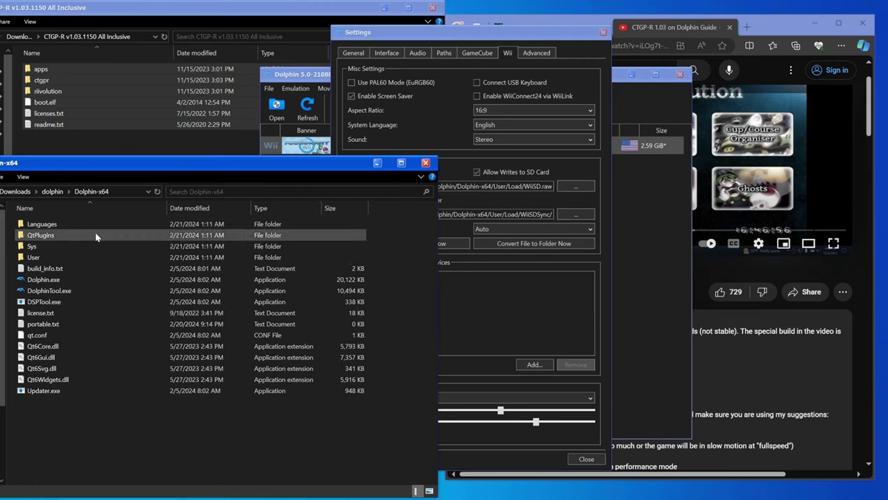
double_click(64, 256)
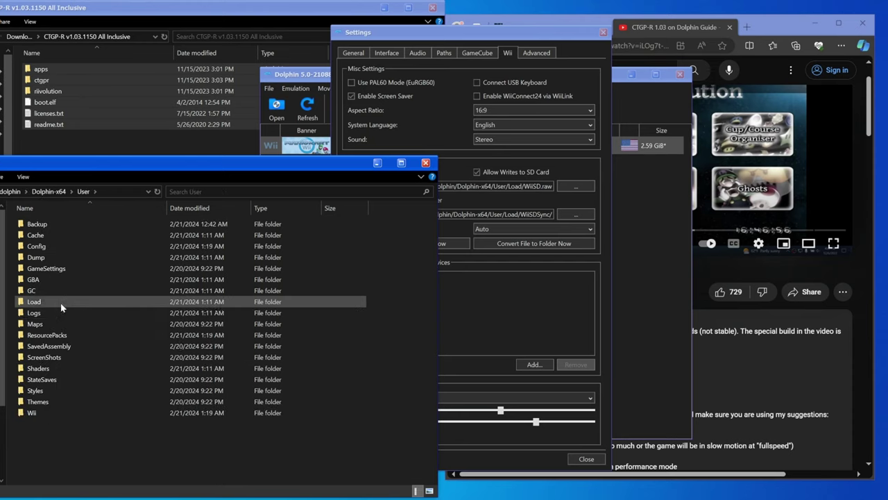
double_click(65, 301)
double_click(79, 269)
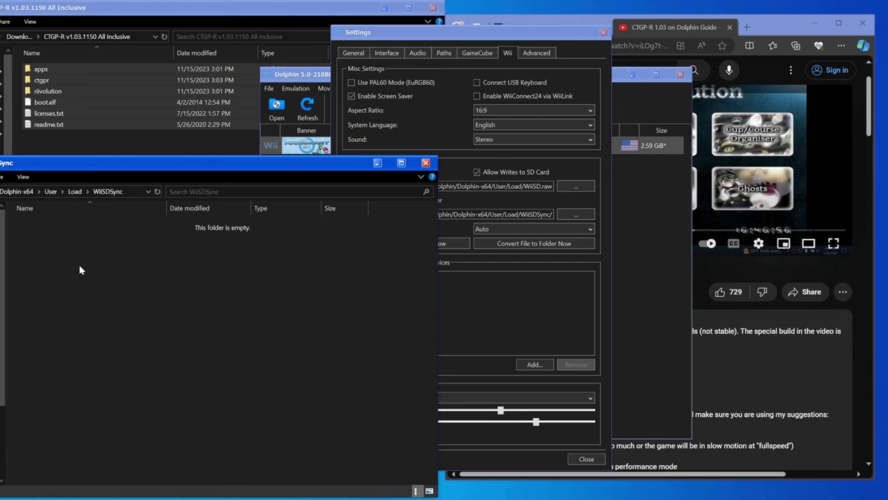
Move all files and folders from the CTGP-R v1.03.1150 All Inclusive folder into WiiSDSync
click(146, 136)
key(ctrl+a)
drag(135, 186, 61, 39)
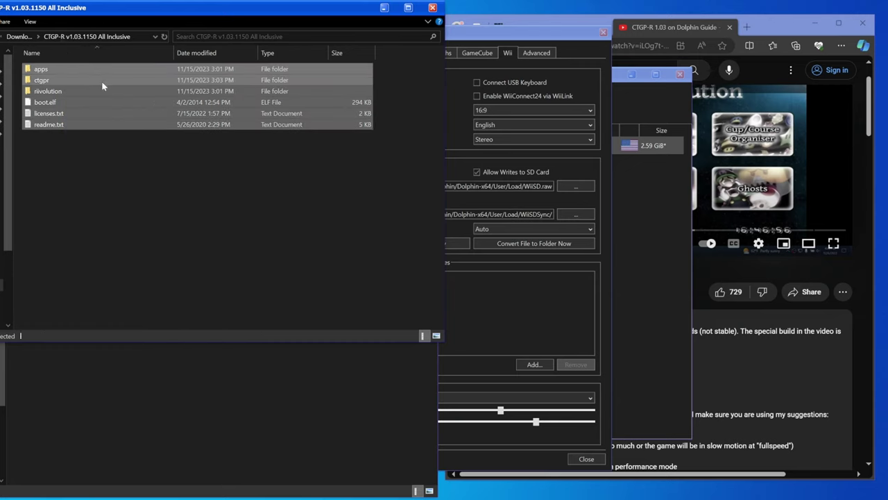
drag(79, 72, 151, 443)
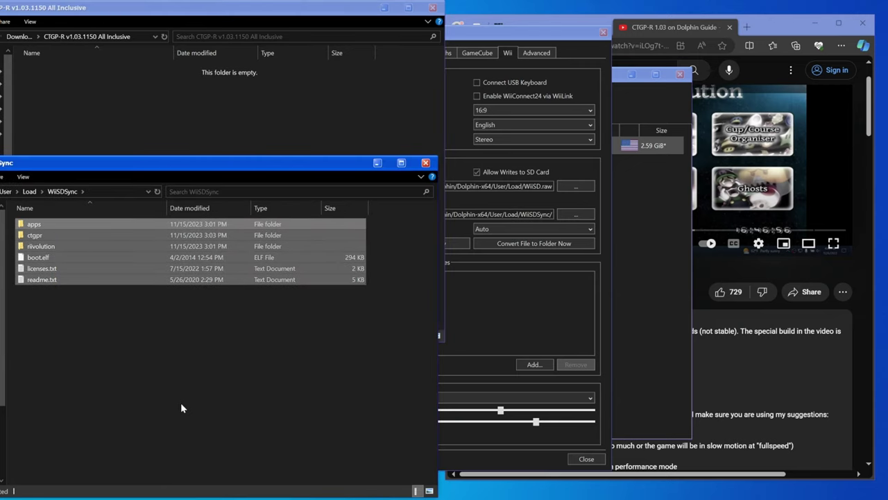
click(180, 407)
Convert the WiiSDSync folder to the WiiSD.raw SD card file in Dolphin's Wii settings, accepting the overwrite
click(545, 290)
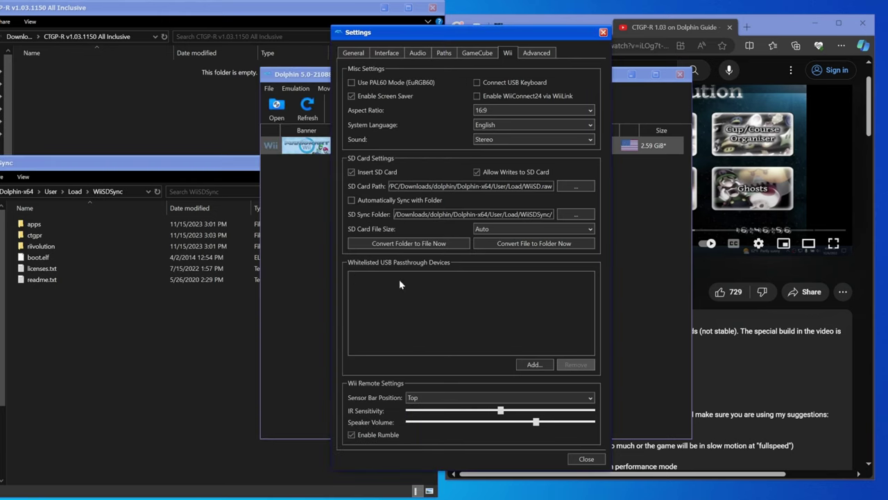
click(420, 243)
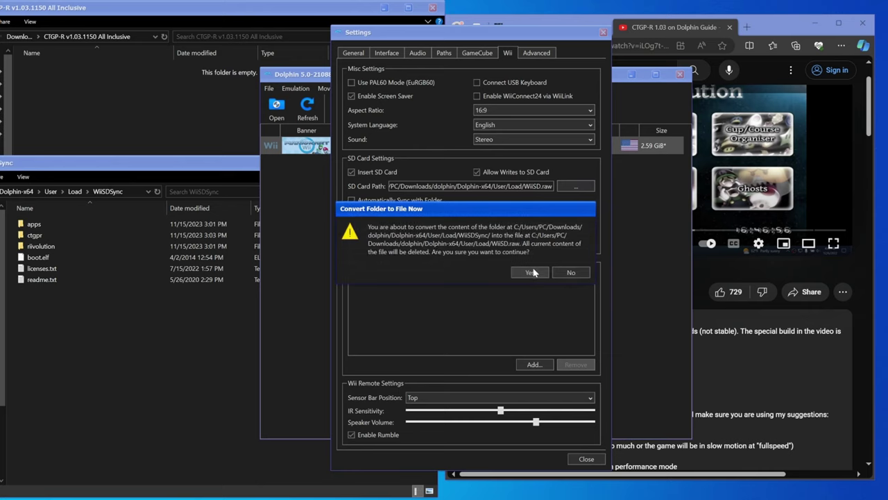
click(533, 273)
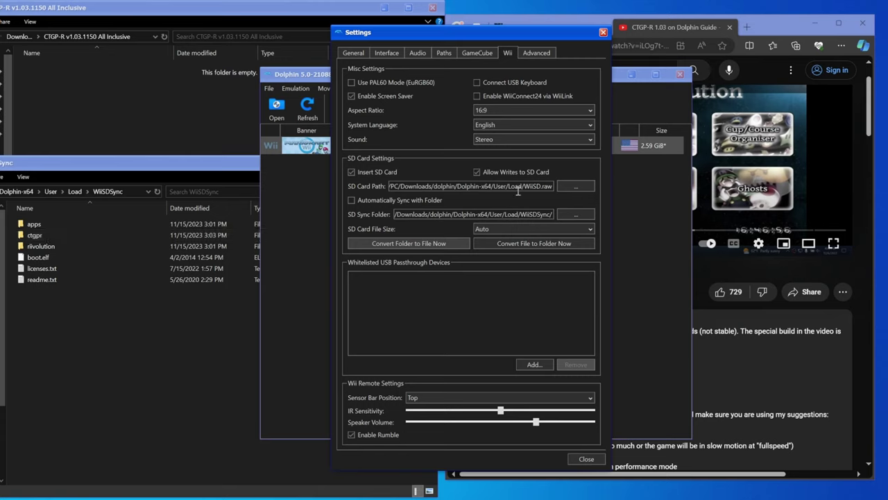
Review Dolphin's Advanced and Wii settings and bring up the game folder path settings
click(76, 191)
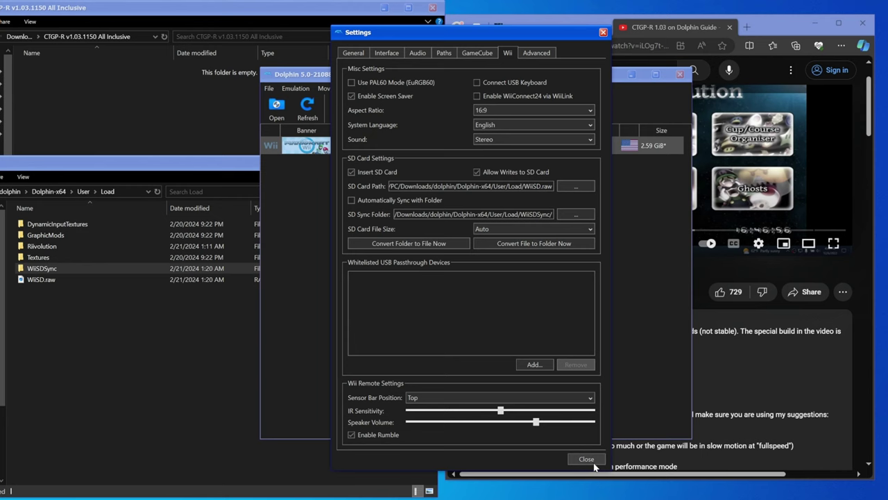
click(534, 55)
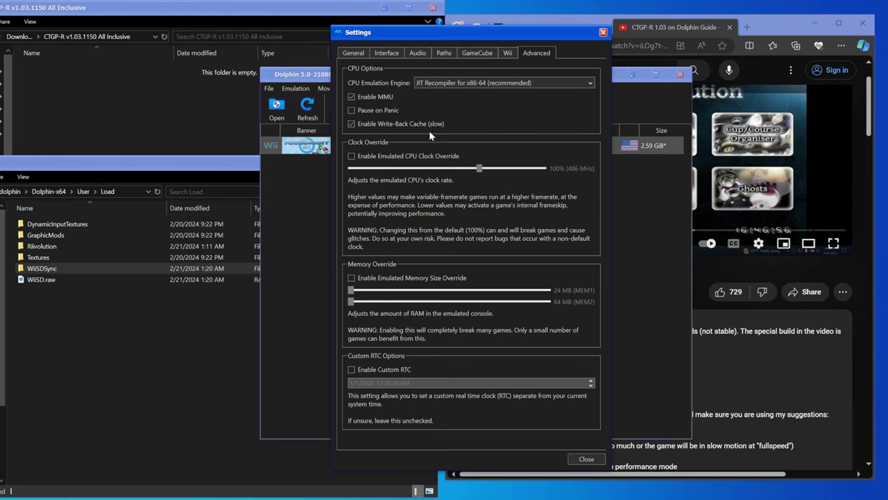
click(507, 55)
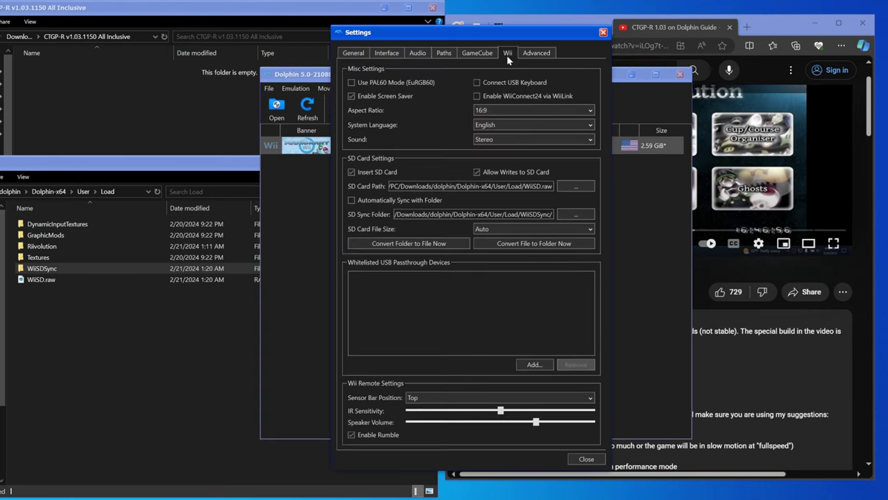
click(466, 54)
click(444, 54)
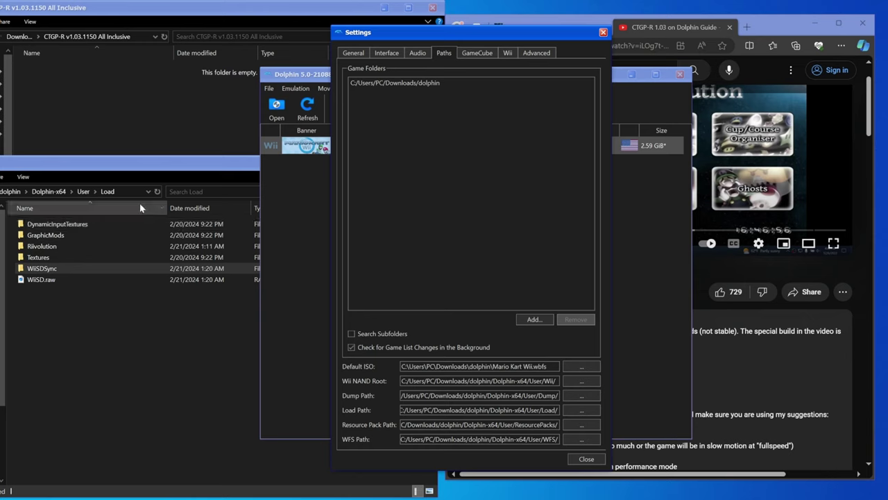
Inspect the contents of the WiiSDSync folder and of its parent dolphin folder in the file explorer
double_click(86, 275)
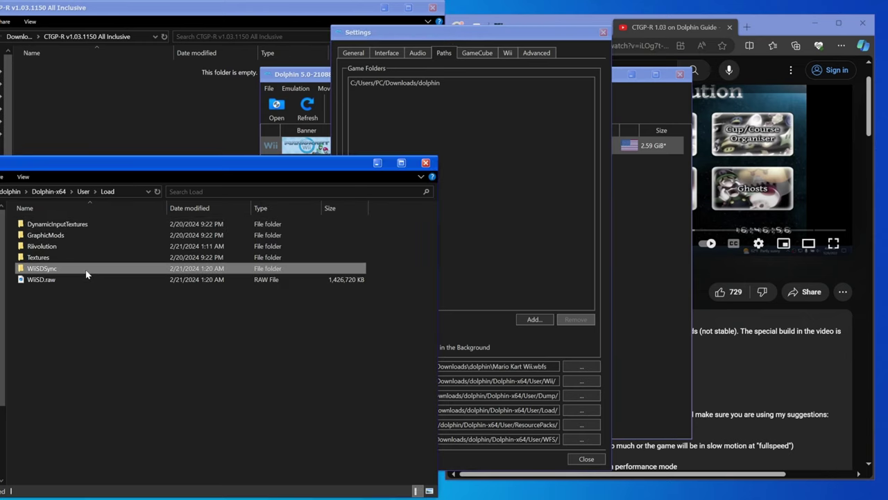
drag(77, 310, 73, 203)
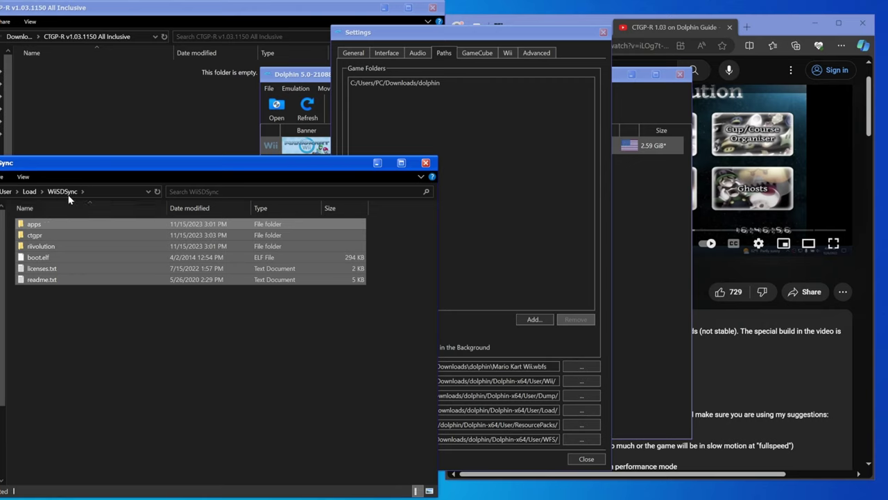
click(593, 151)
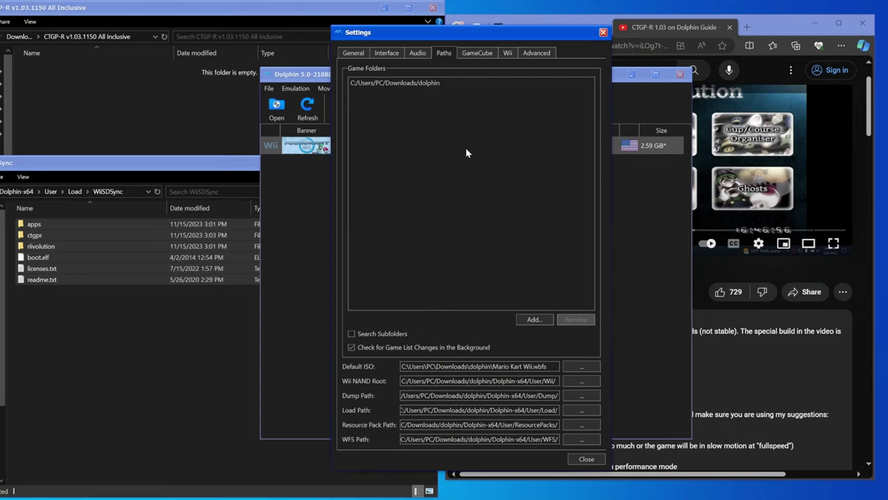
click(23, 192)
click(54, 191)
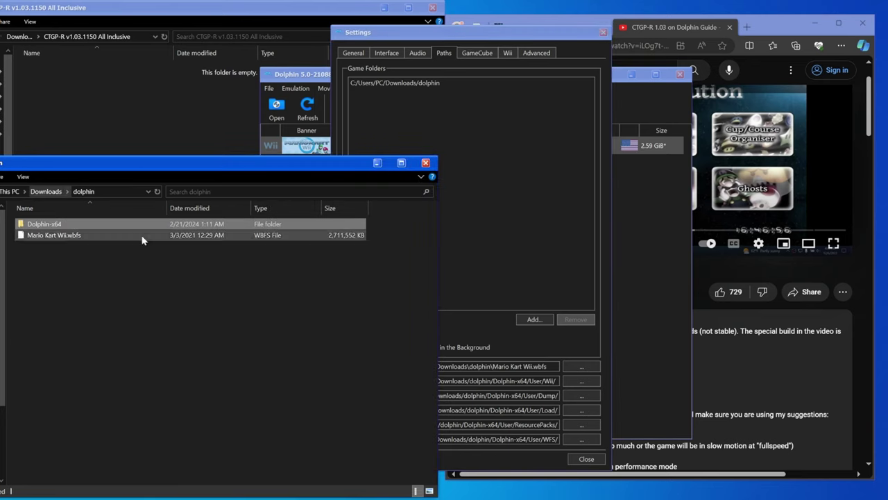
click(65, 235)
click(61, 226)
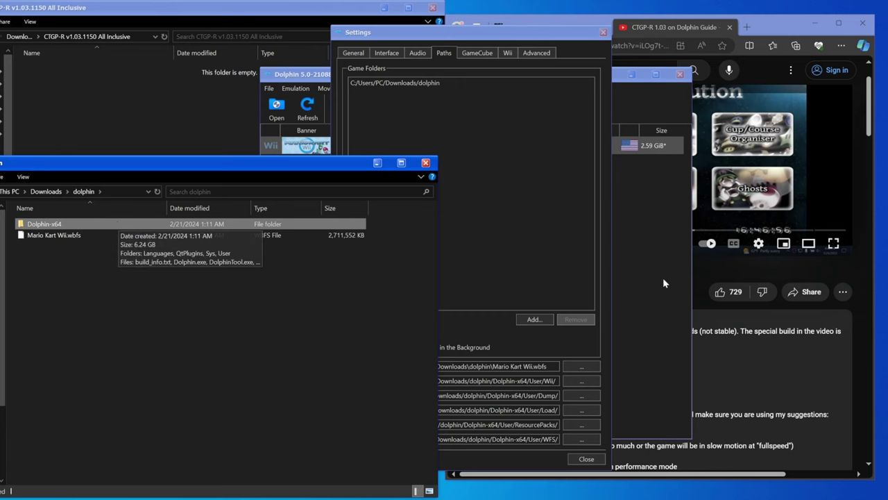
Enable searching subfolders for the dolphin game folder and close the settings
click(514, 253)
click(352, 334)
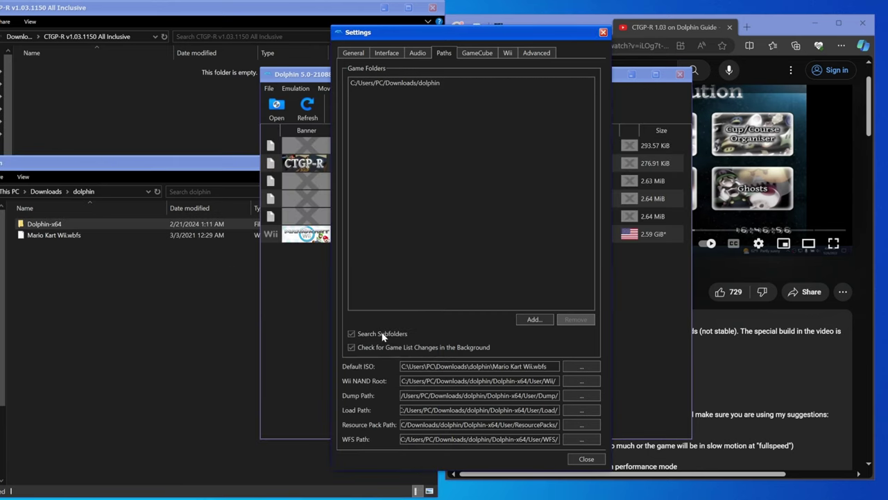
click(587, 458)
Launch the CTGP-R Channel from the game list and shrink its game window
click(456, 165)
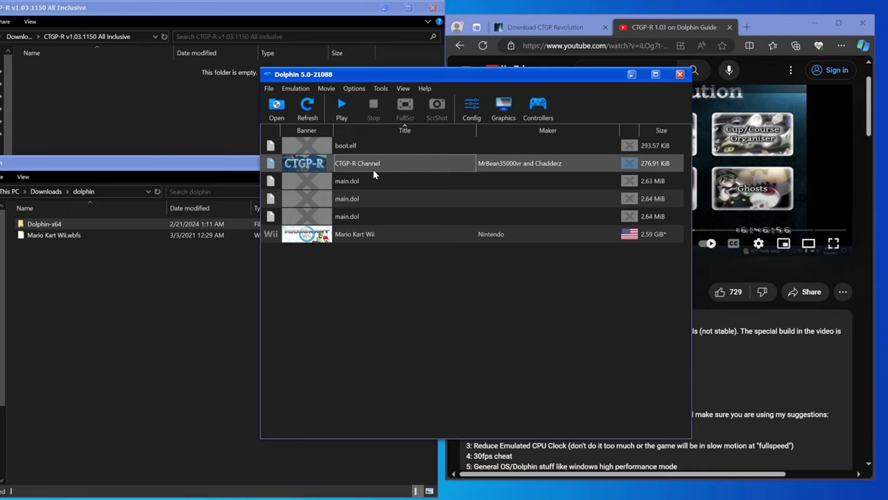
double_click(419, 167)
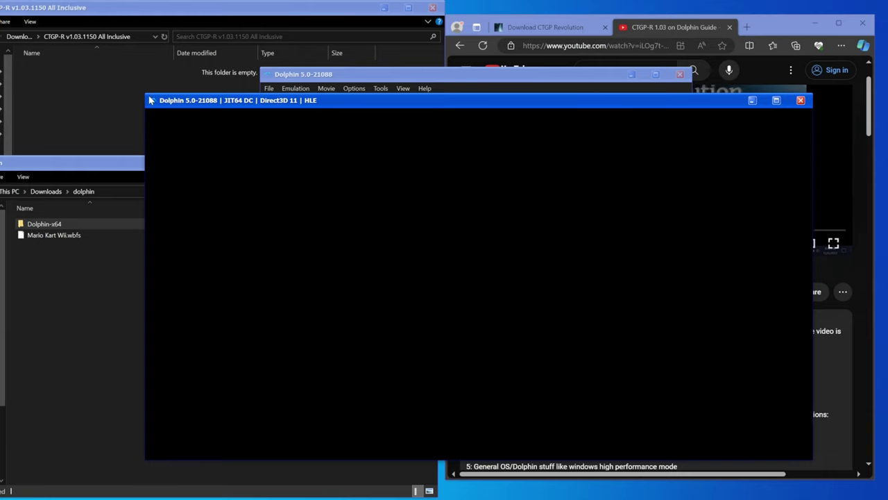
drag(144, 94, 258, 104)
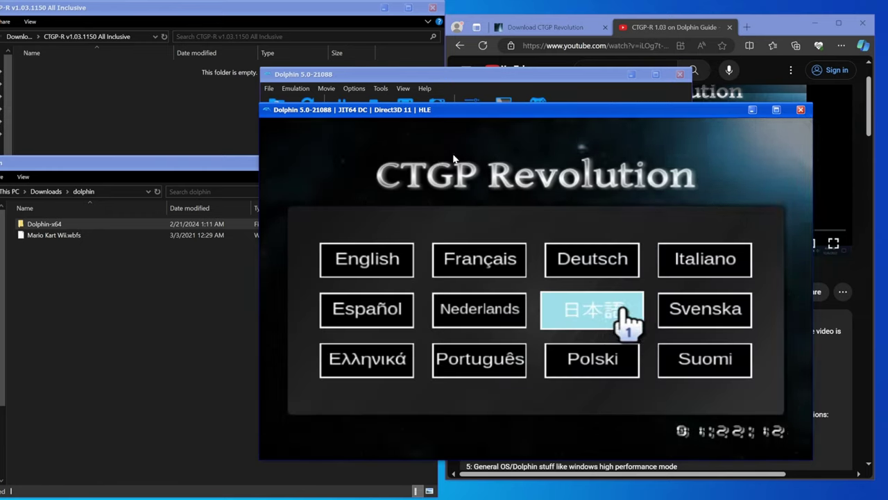
Choose English as the CTGP Revolution channel language
key(Left)
key(Up)
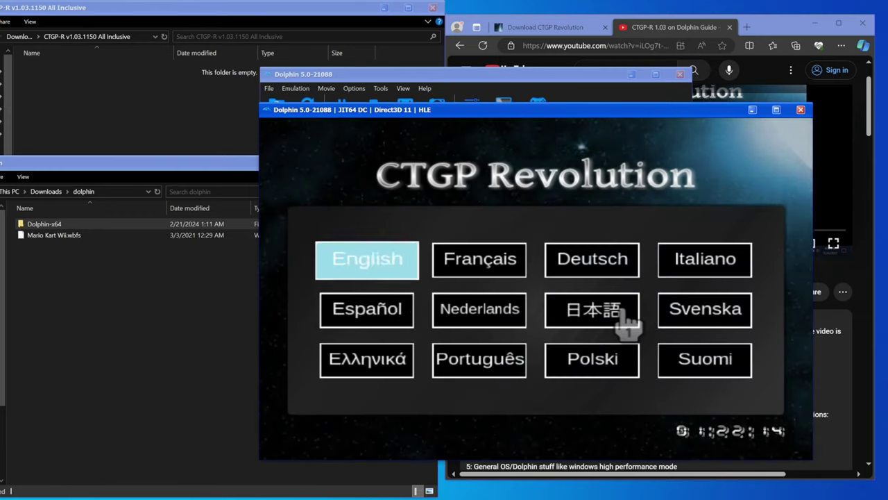
click(454, 158)
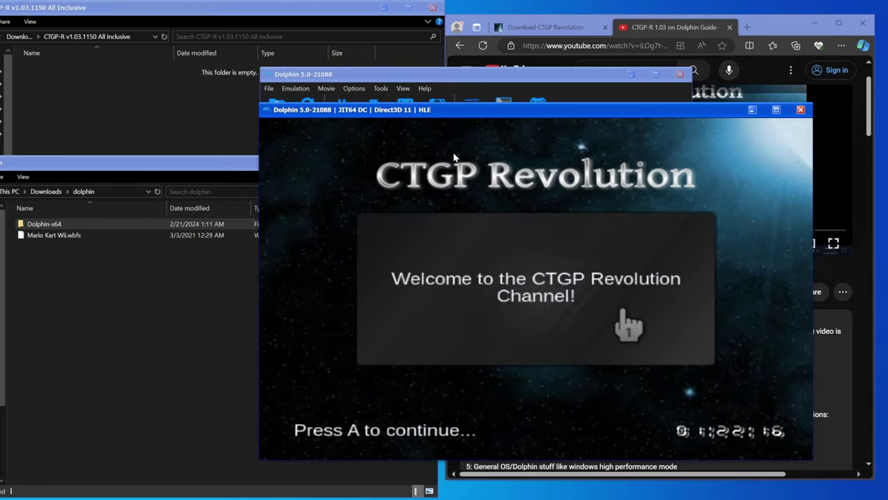
Continue past the welcome messages, page through the Terms and Conditions and accept them
click(454, 157)
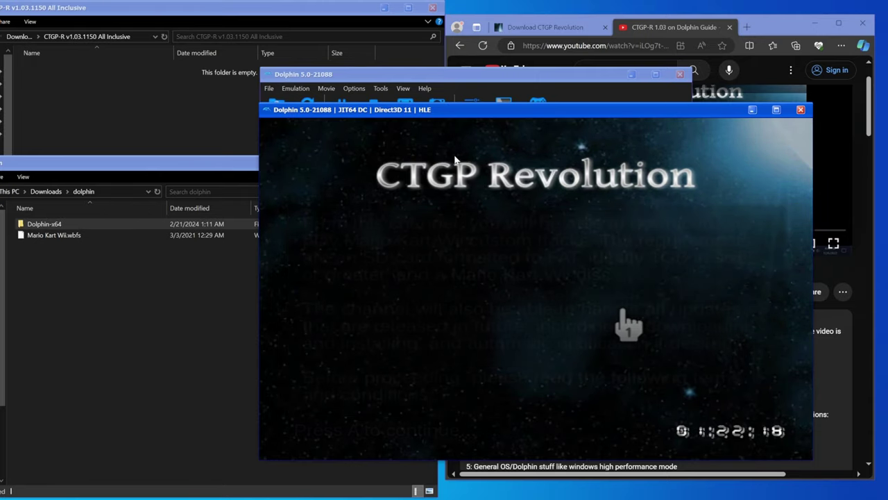
click(470, 176)
key(Down)
key(Down)
key(Down)
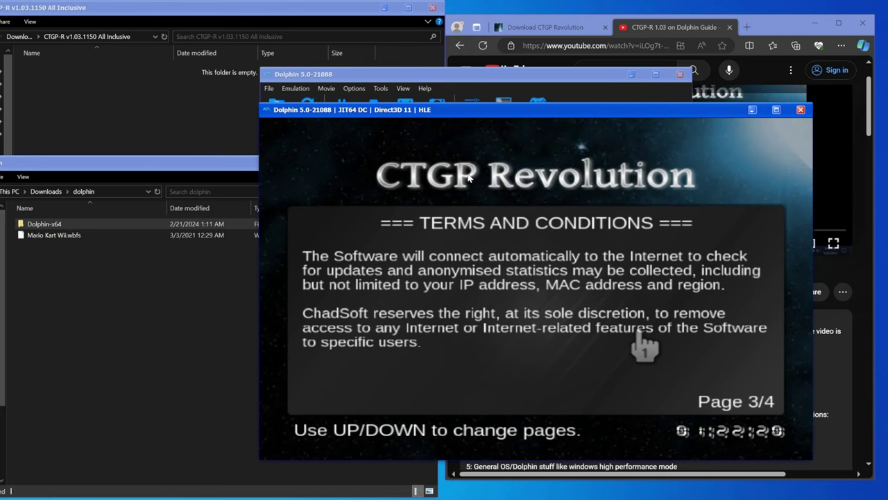
click(468, 174)
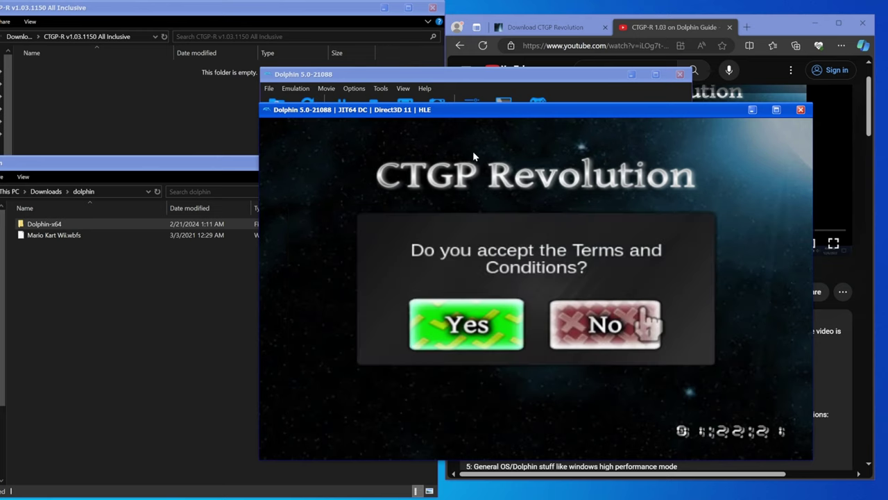
click(330, 174)
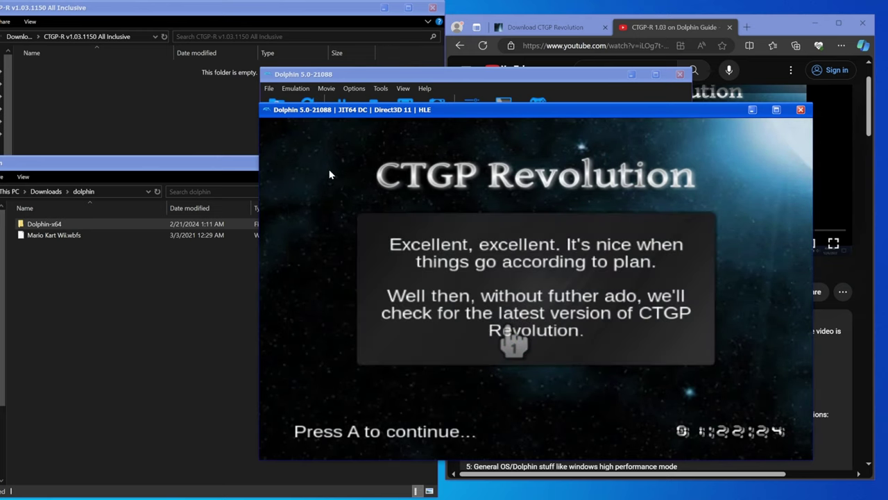
Check for the latest version of CTGP Revolution and agree to install it
click(356, 186)
click(352, 186)
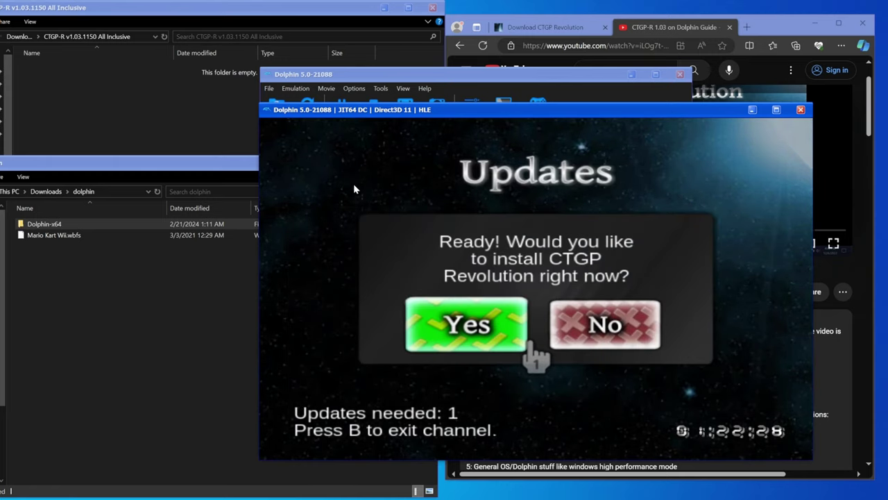
click(337, 190)
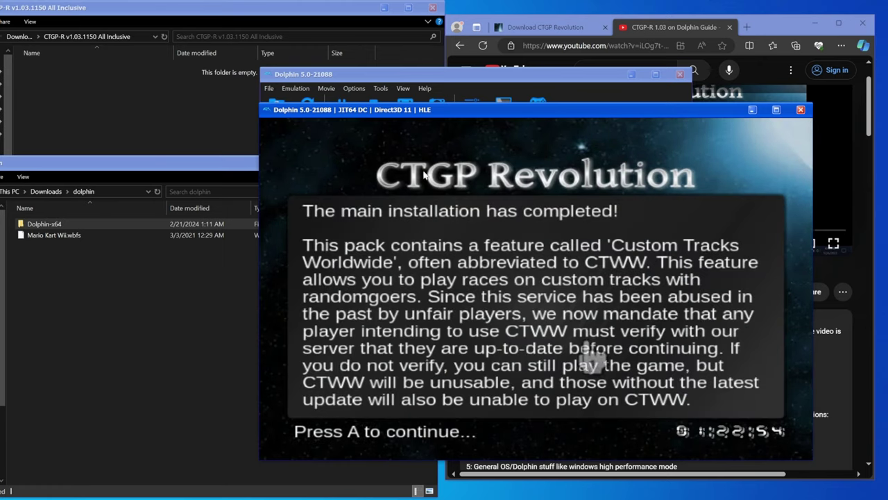
Continue past the installation message and enable both Automatic Updates and Verification for CTWW
click(406, 230)
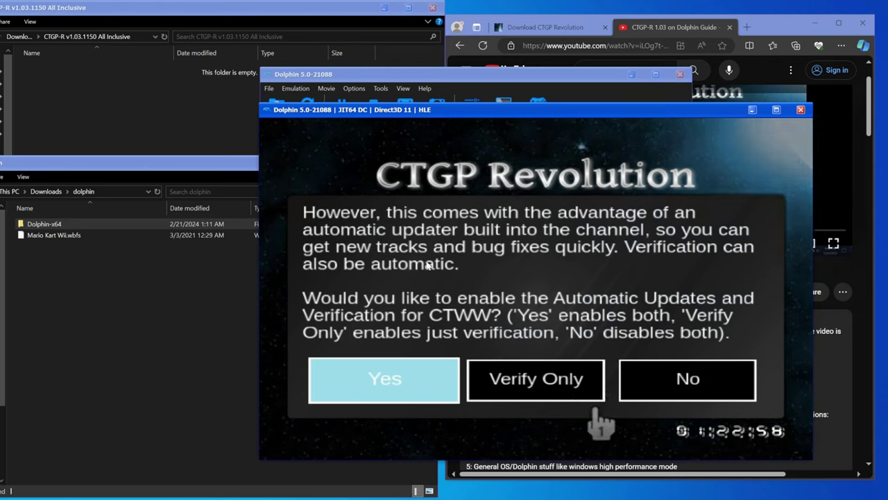
key(Left)
key(Left)
key(Left)
click(347, 271)
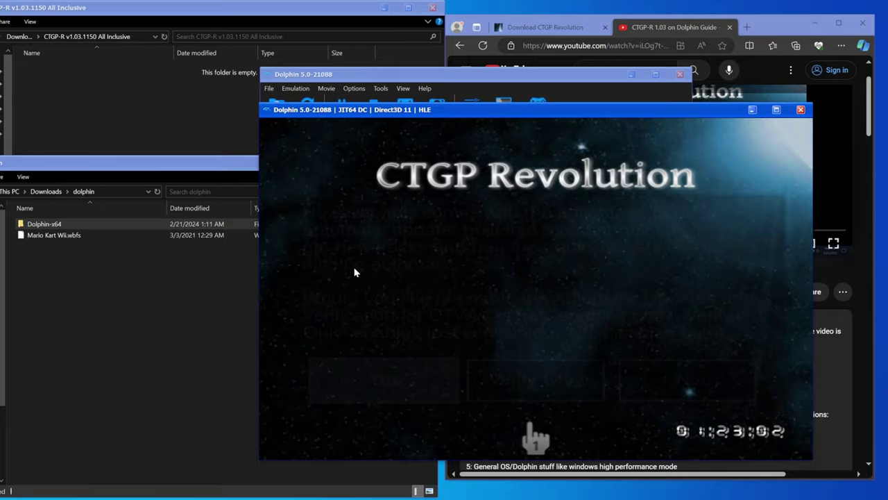
Continue through the remaining setup information pages to the CTGP Revolution main menu
click(352, 267)
click(363, 265)
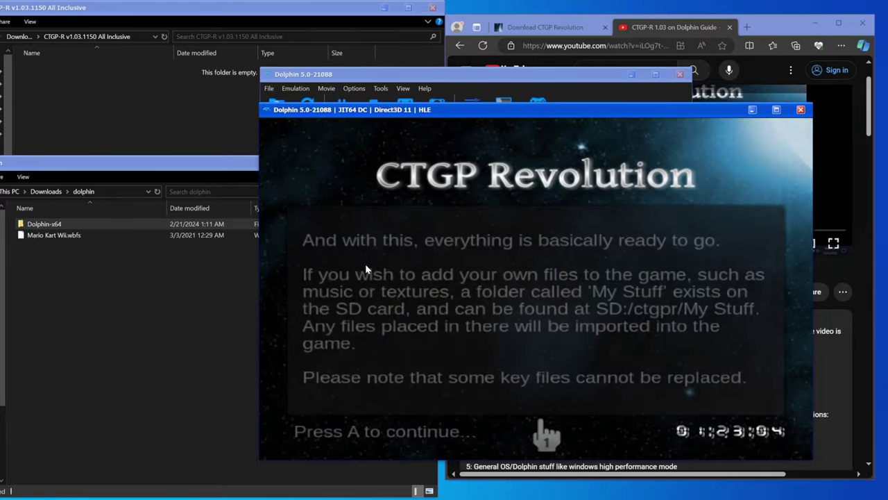
click(368, 261)
click(370, 254)
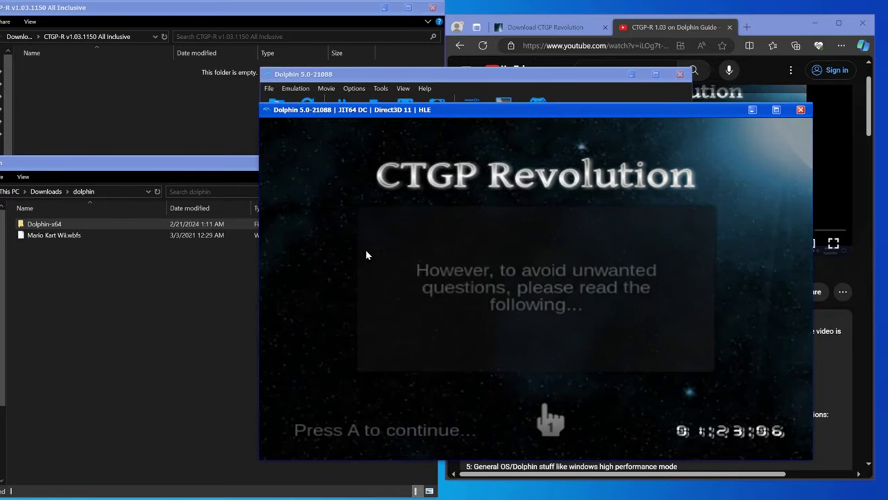
click(365, 254)
click(367, 250)
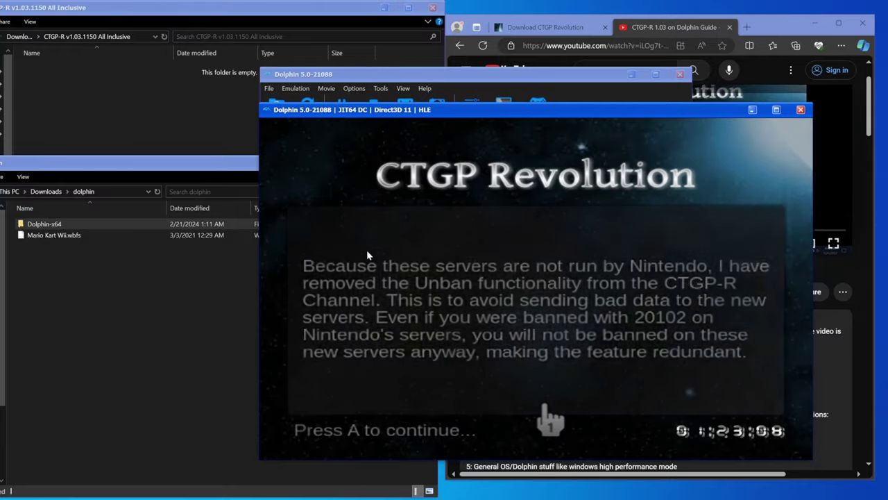
click(383, 254)
click(377, 249)
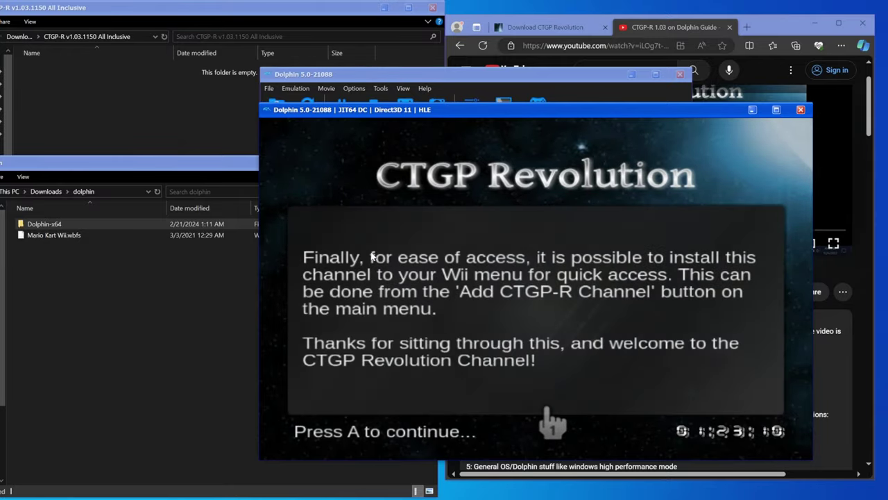
click(373, 244)
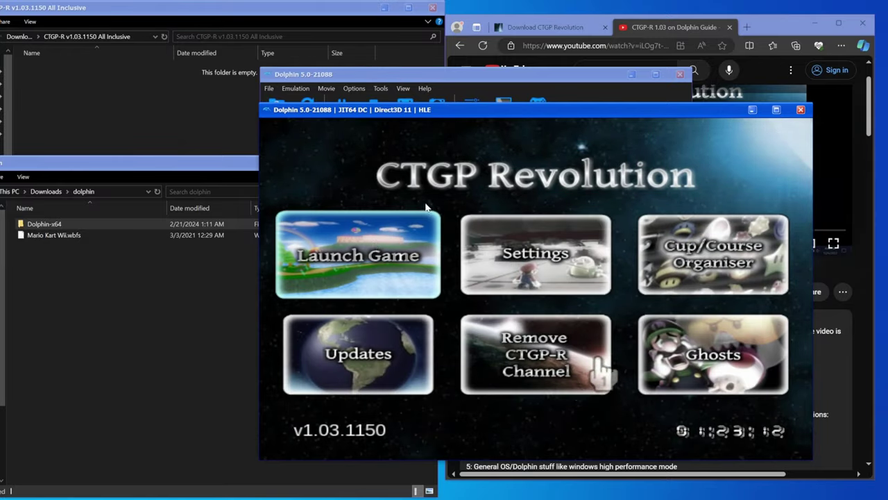
Check the channel's Updates, read through the beta update information and return to the main menu without entering an access code
key(Down)
click(424, 204)
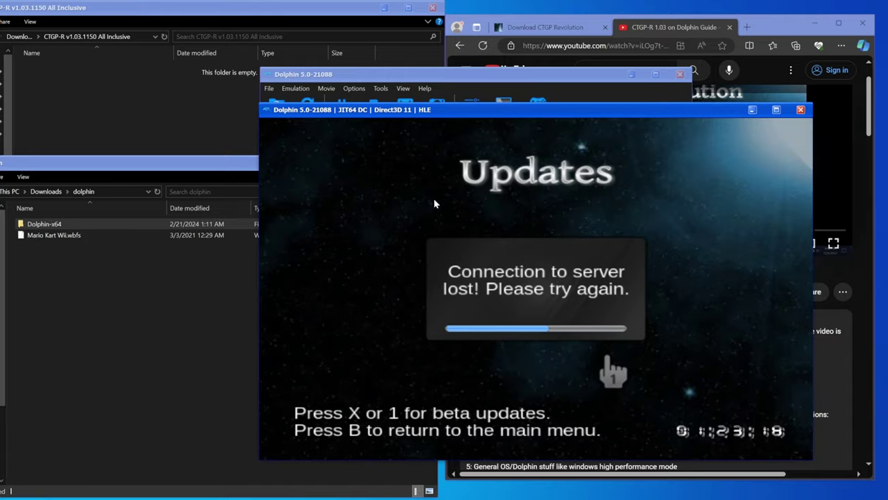
key(1)
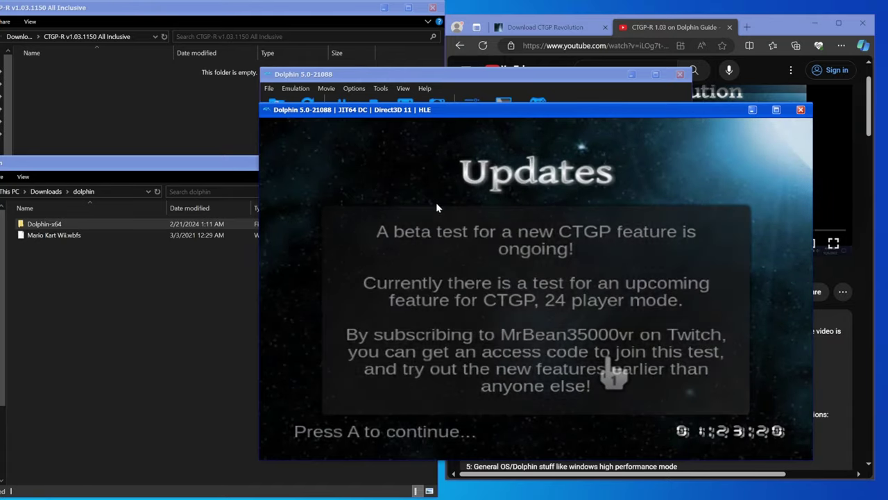
click(451, 209)
click(458, 215)
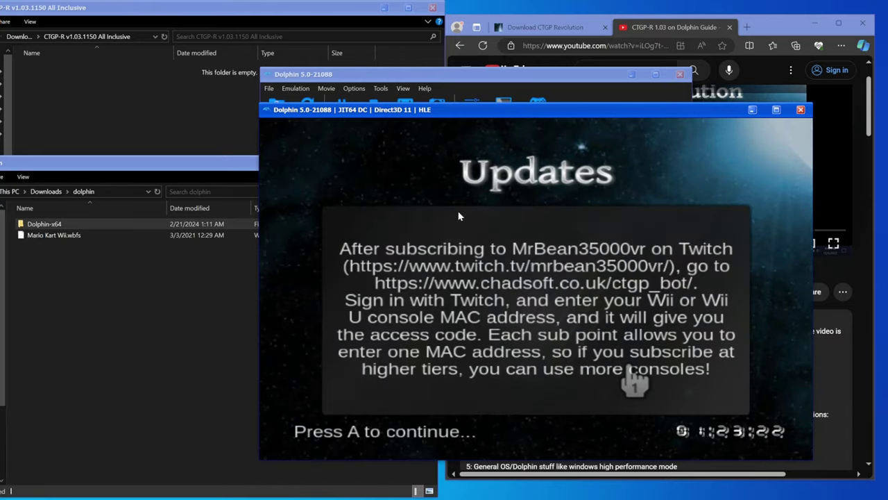
click(459, 216)
click(461, 218)
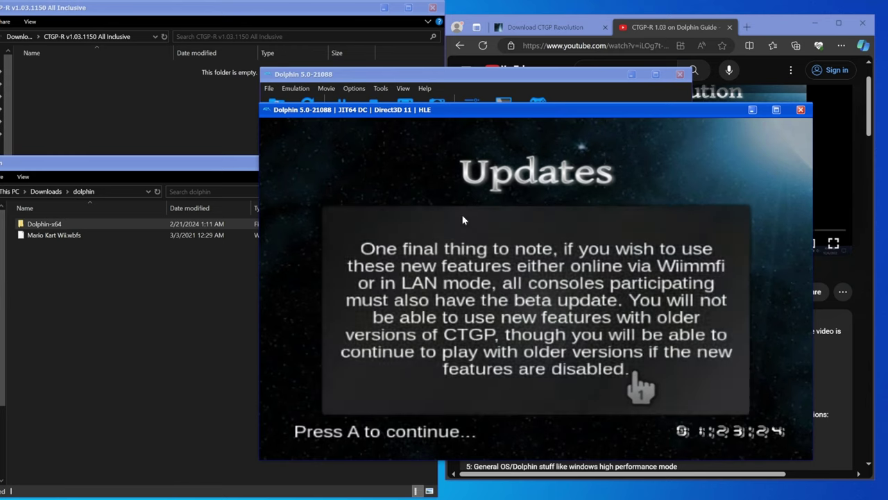
click(464, 220)
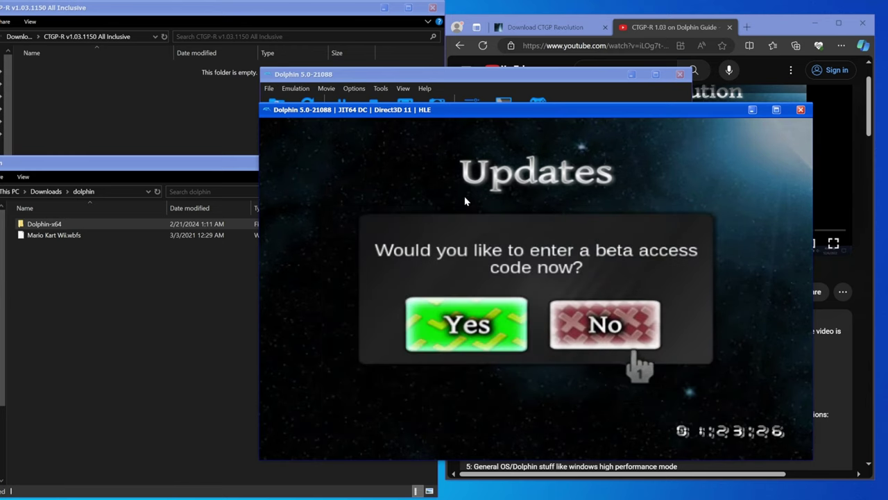
click(465, 196)
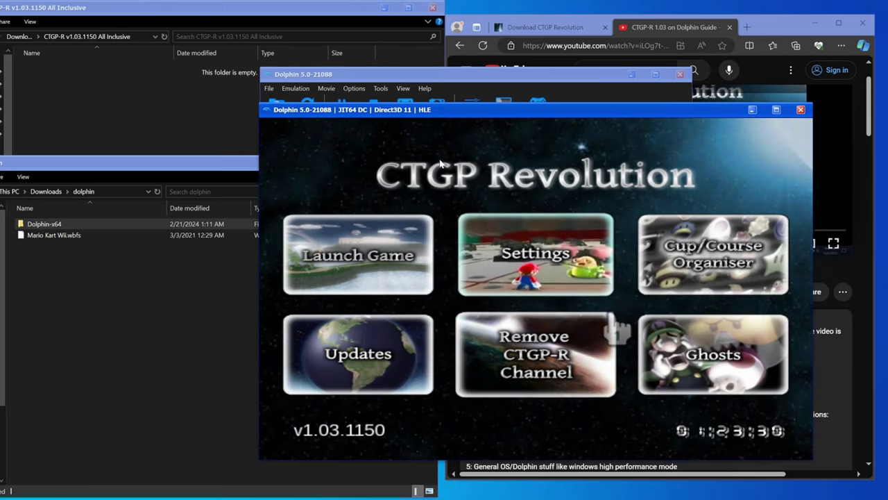
Open the CTGP Revolution Settings and turn on Mii Heads on Minimap
click(464, 165)
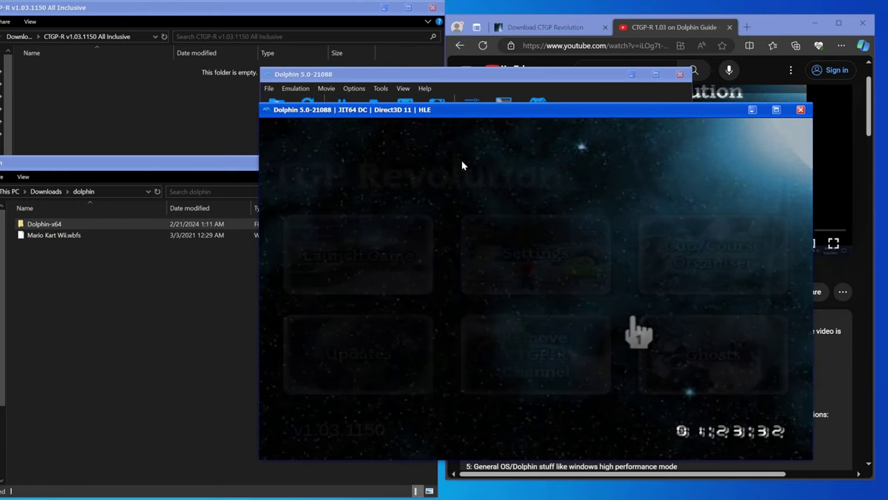
key(Down)
key(Down)
key(Down)
key(Down)
key(Down)
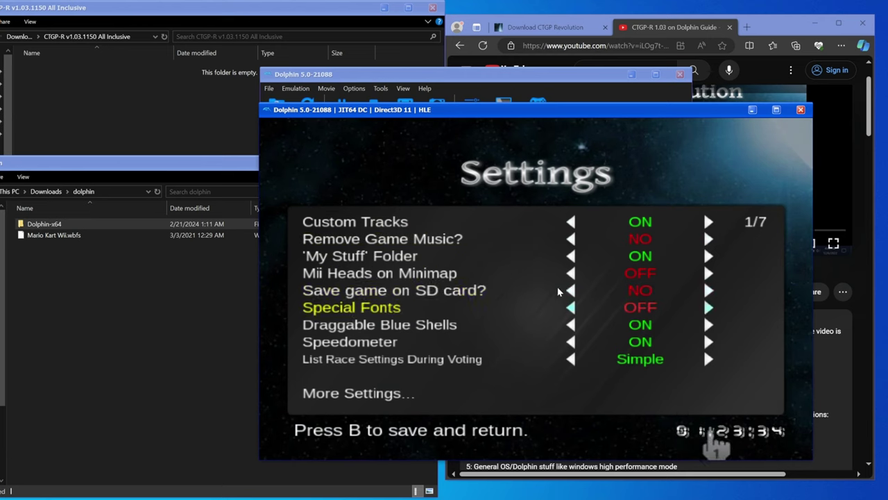
key(Up)
key(Up)
key(Up)
key(Up)
key(Up)
key(Down)
key(Down)
key(Down)
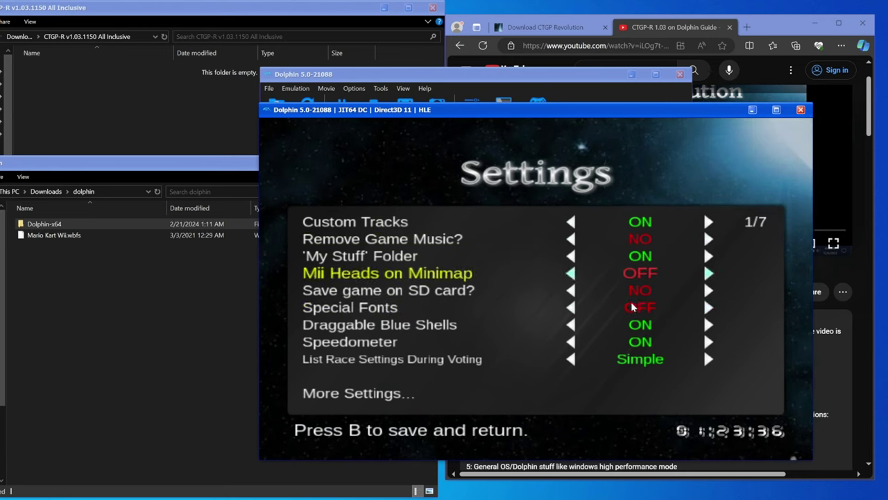
key(Down)
key(Up)
key(Right)
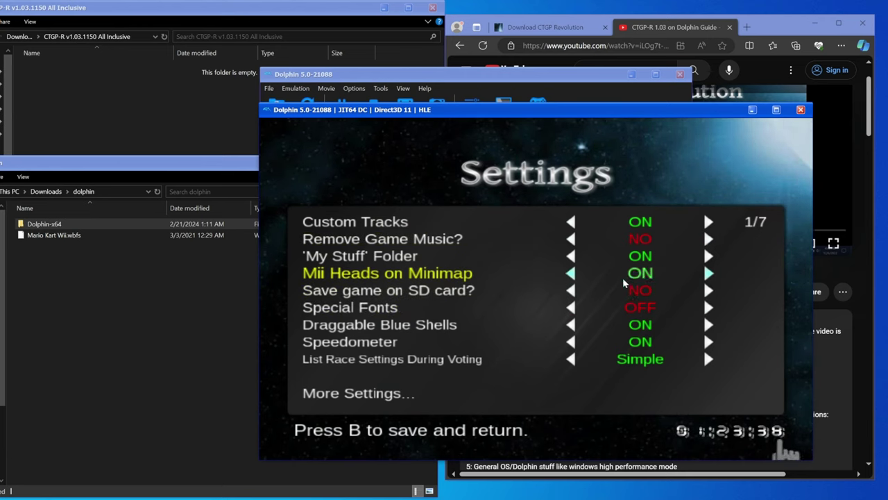
Look through the further Settings pages up to the friend room options, and save and return to the main menu
key(Down)
key(Down)
key(Down)
key(Down)
key(Down)
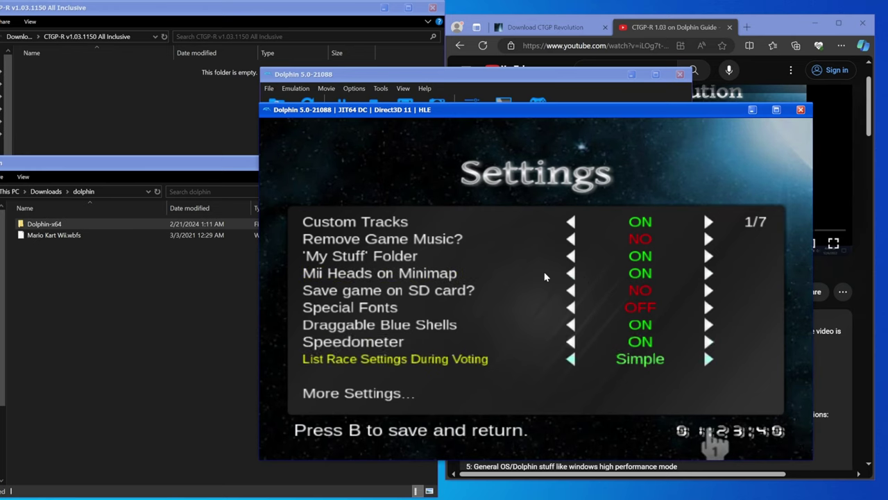
key(Down)
key(Return)
key(Return)
key(Return)
key(Return)
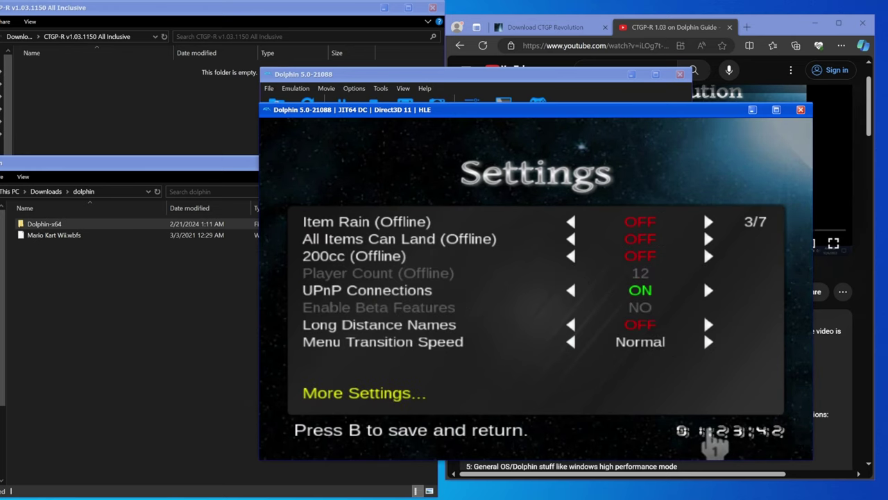
key(Return)
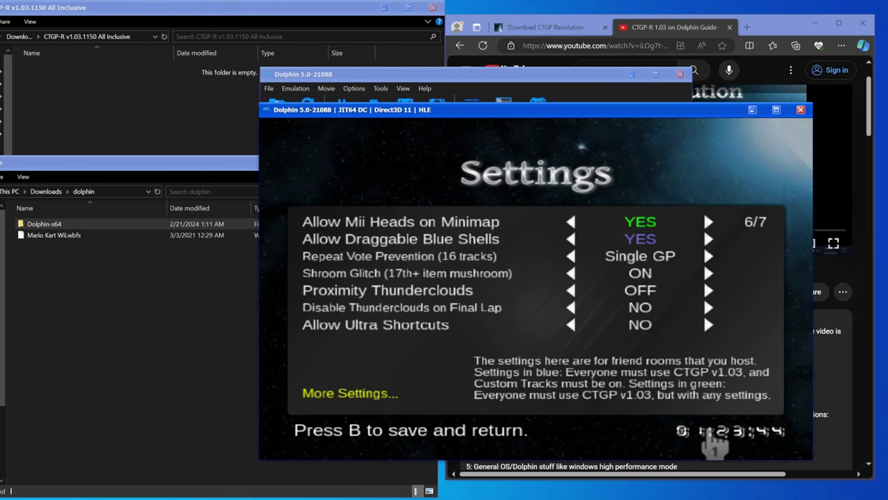
key(BackSpace)
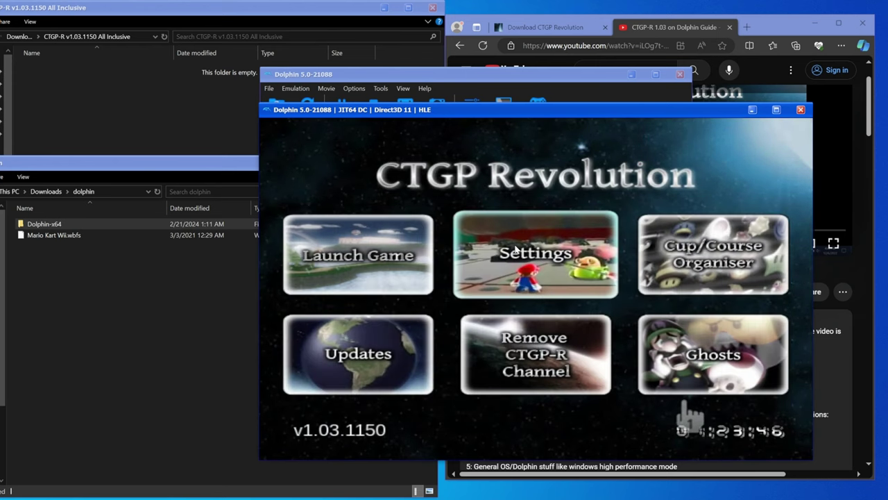
Launch the game, skip the CTWW verification and continue past the CTGP Revolution v1.03 splash screen
key(Left)
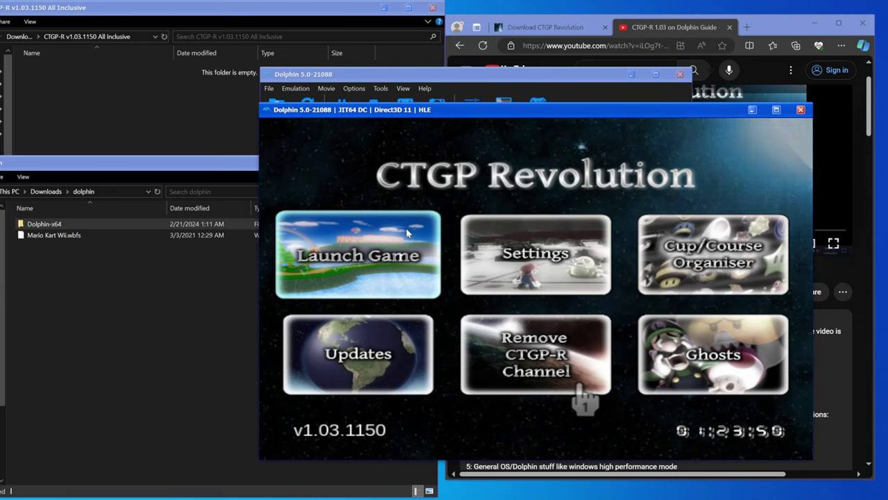
key(Left)
key(Left)
key(Left)
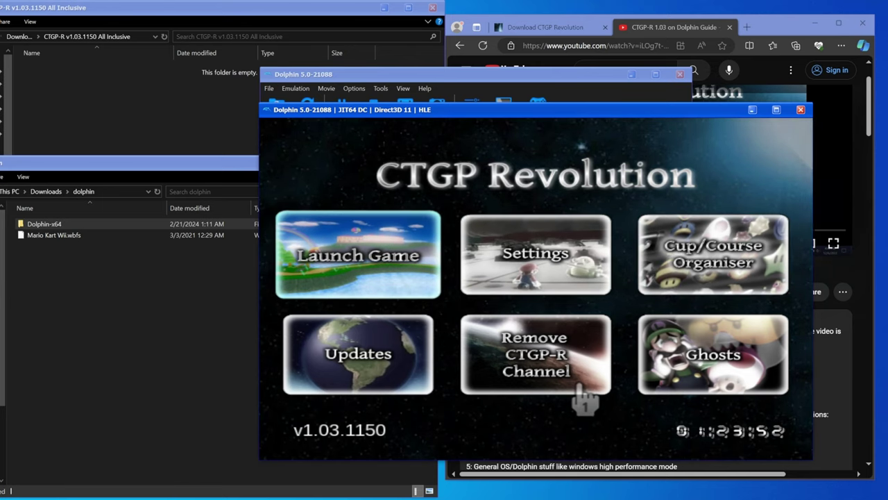
key(Return)
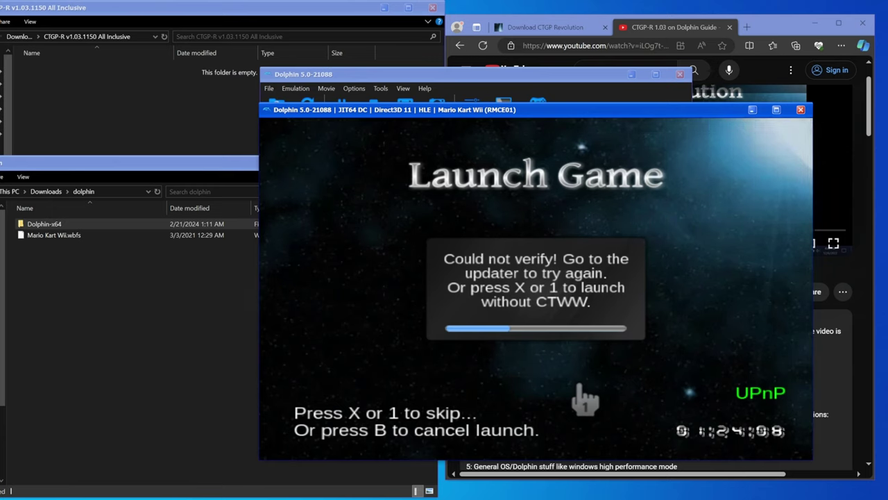
key(1)
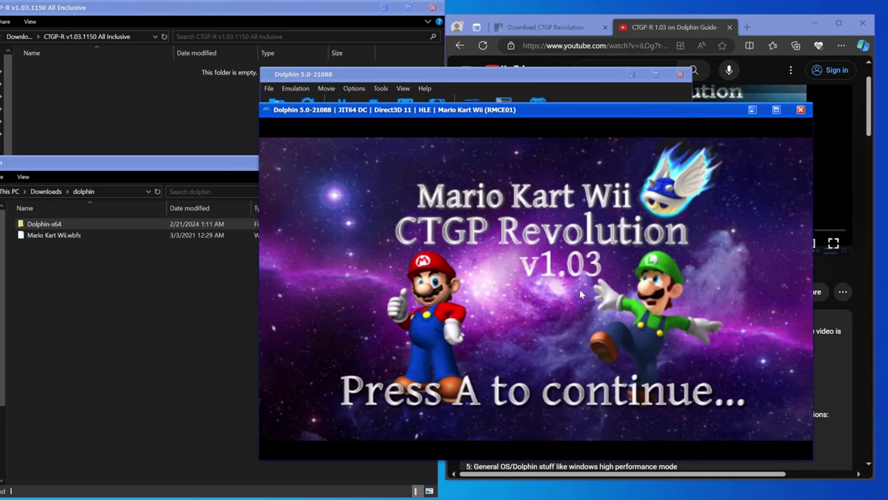
click(562, 255)
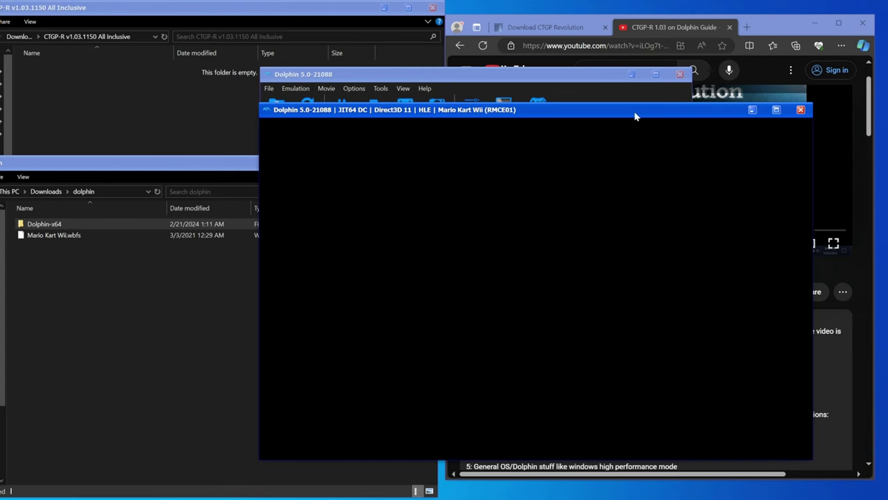
Move the game window aside to uncover Dolphin's main window controls
drag(634, 116, 543, 114)
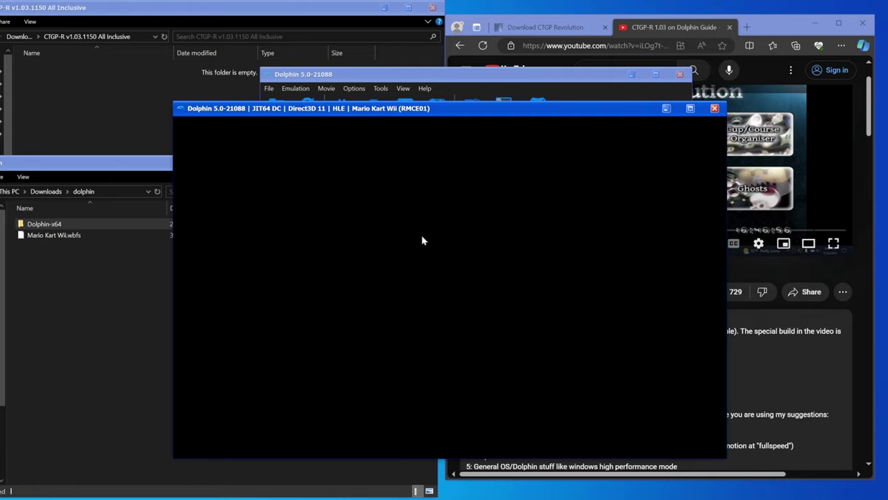
drag(477, 113, 446, 131)
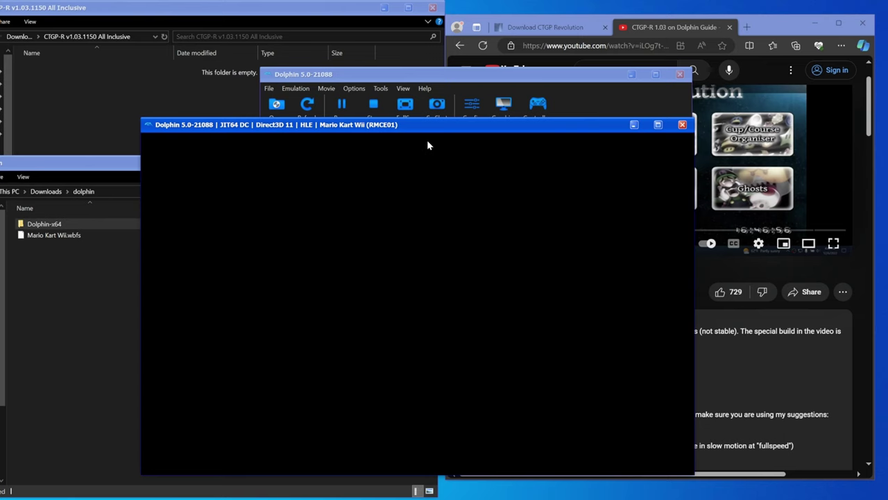
drag(428, 129, 393, 136)
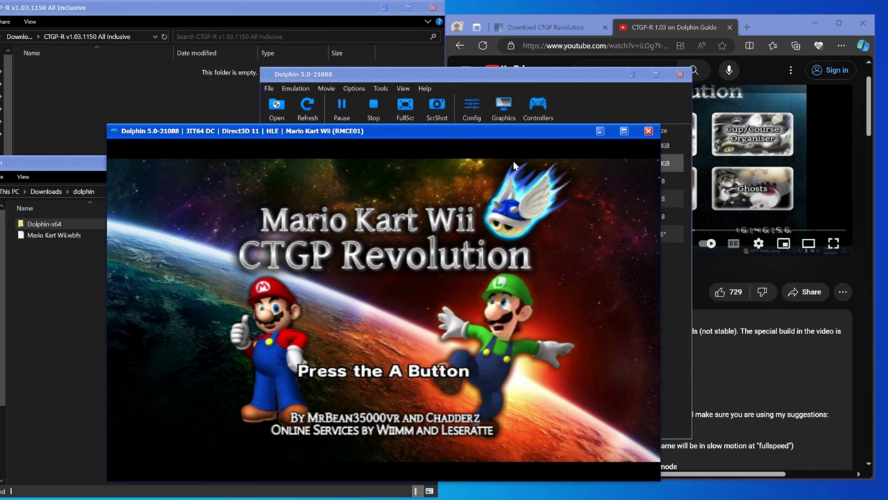
Check the advanced graphics configuration options and close them
click(506, 110)
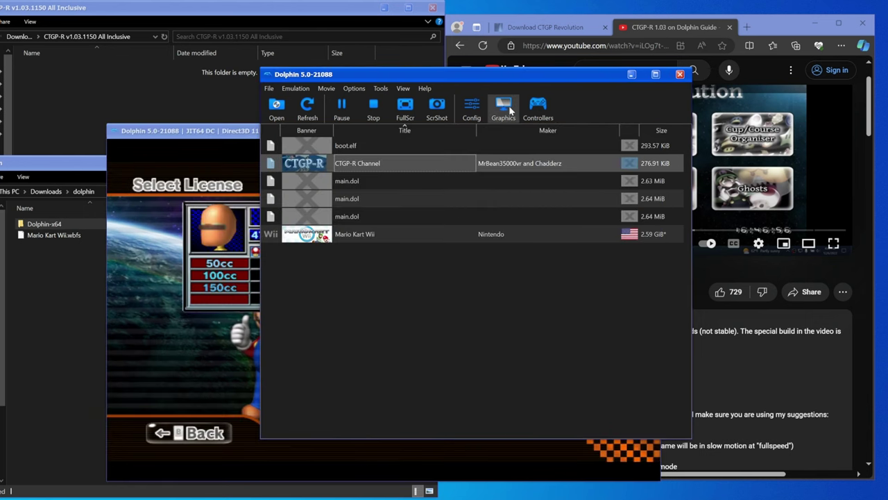
click(505, 107)
click(490, 44)
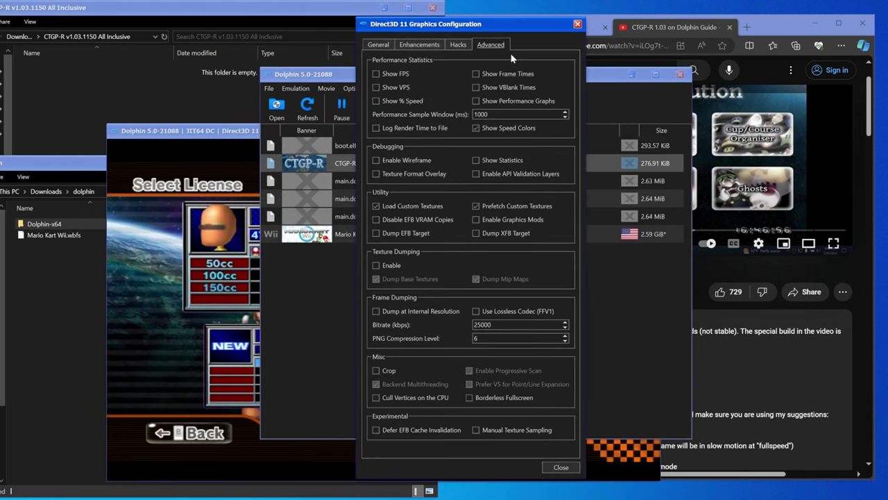
click(577, 24)
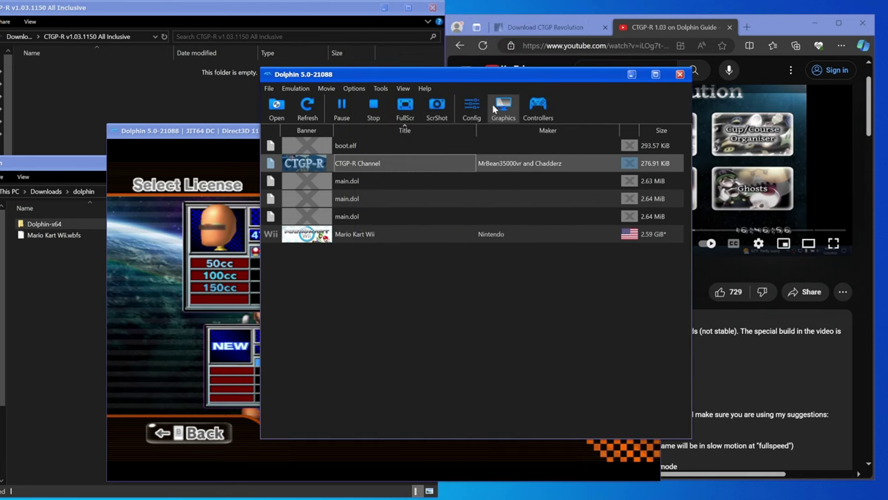
Enable the emulated CPU clock override in Dolphin's settings and lower the clock rate to 24% (177 MHz)
click(472, 107)
click(531, 54)
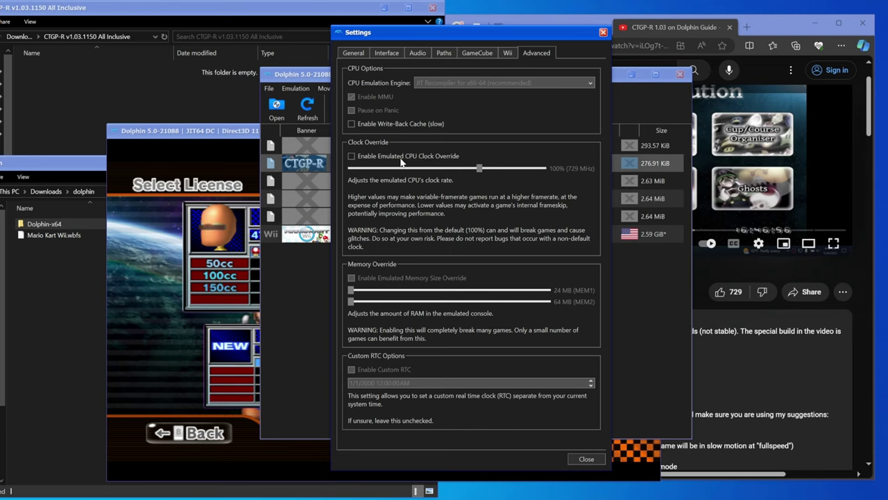
click(401, 160)
drag(479, 170, 415, 167)
click(478, 55)
click(507, 54)
click(417, 54)
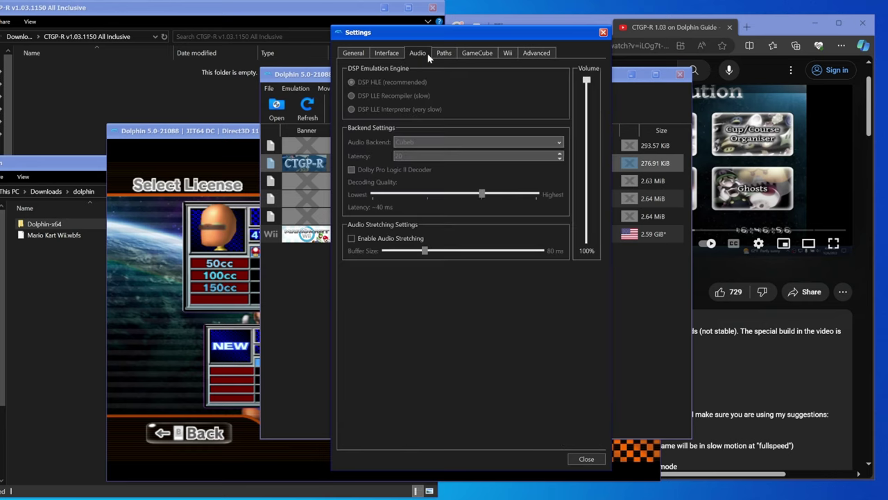
click(397, 55)
click(574, 458)
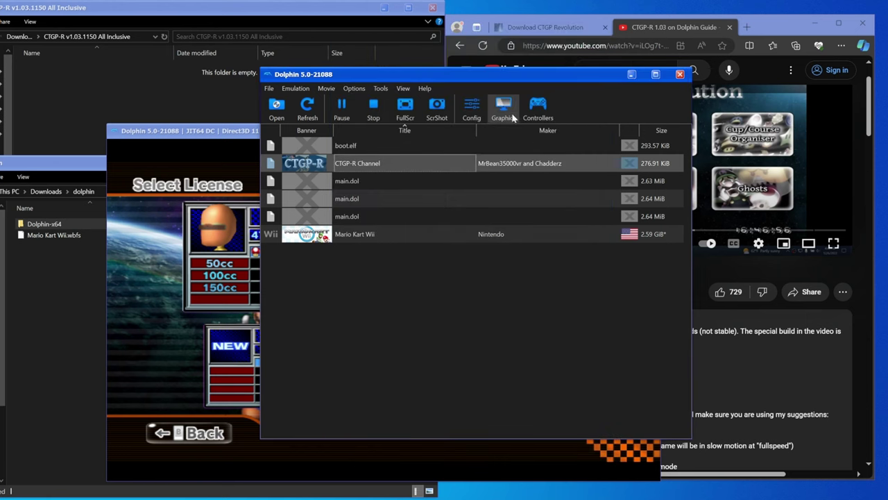
Set the internal resolution in the graphics enhancements to 3x Native (1920x1584) for 1080p
click(512, 111)
click(424, 46)
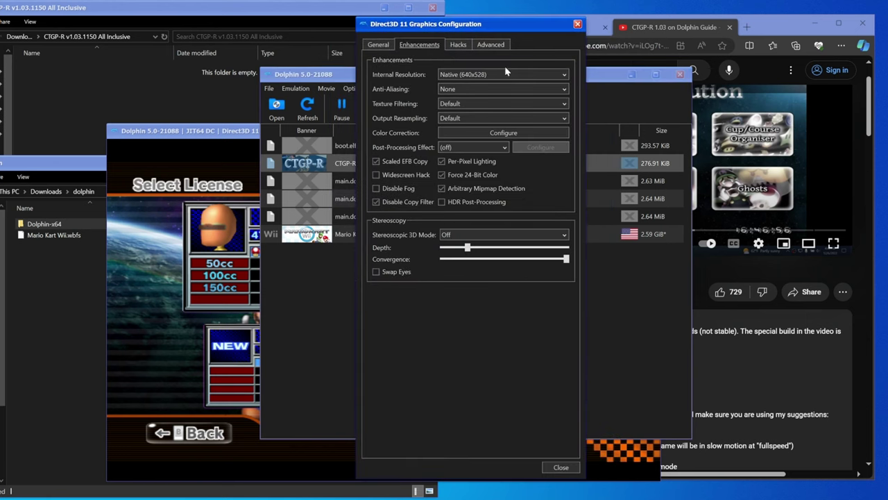
click(485, 76)
click(497, 113)
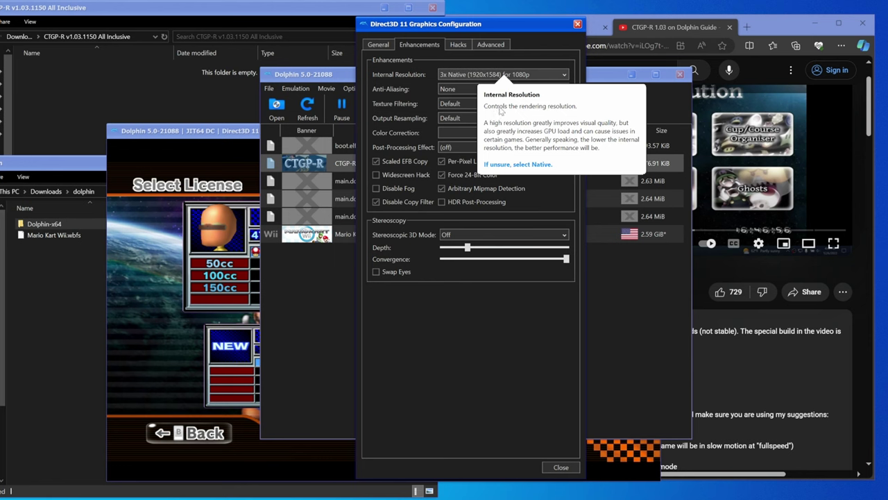
click(560, 467)
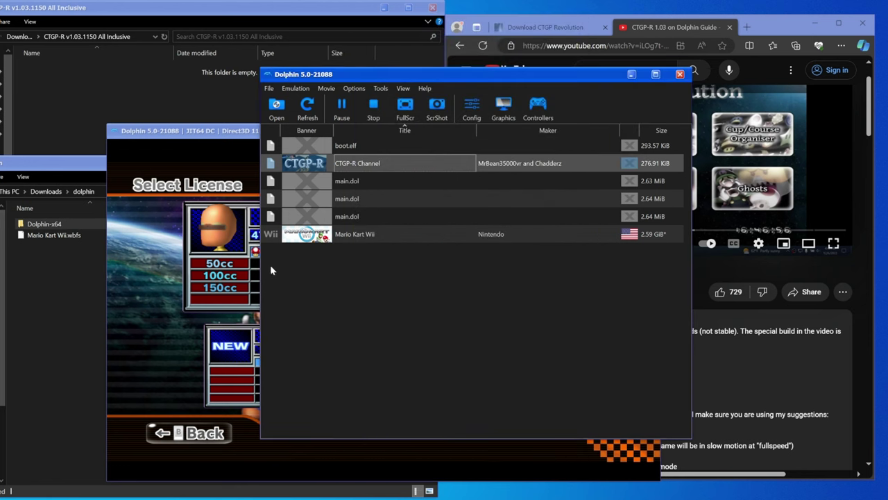
Return to the game, start single-player Time Trials, accept the highlighted engine class and choose Funky Kong as the character
click(217, 186)
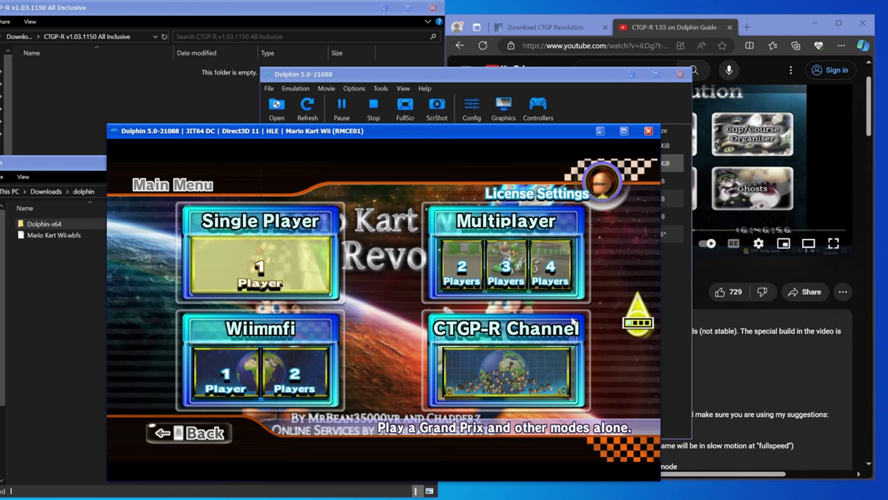
right_click(590, 282)
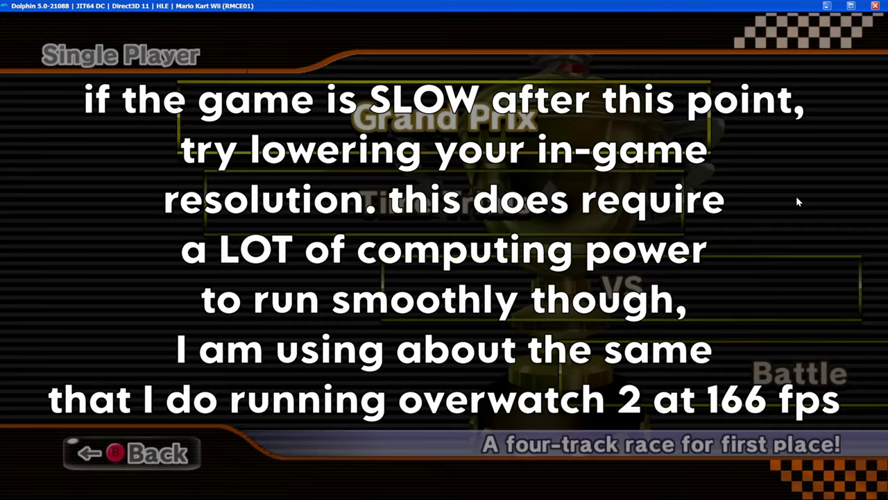
key(Down)
key(Return)
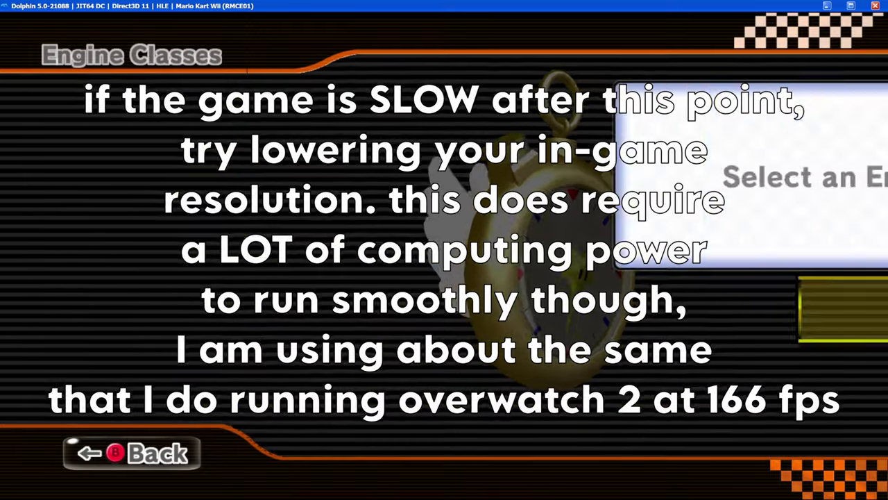
key(Return)
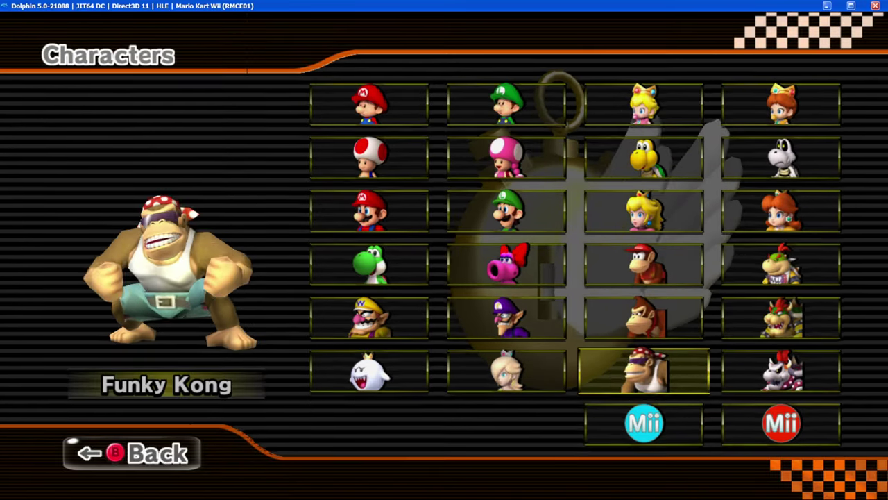
key(Return)
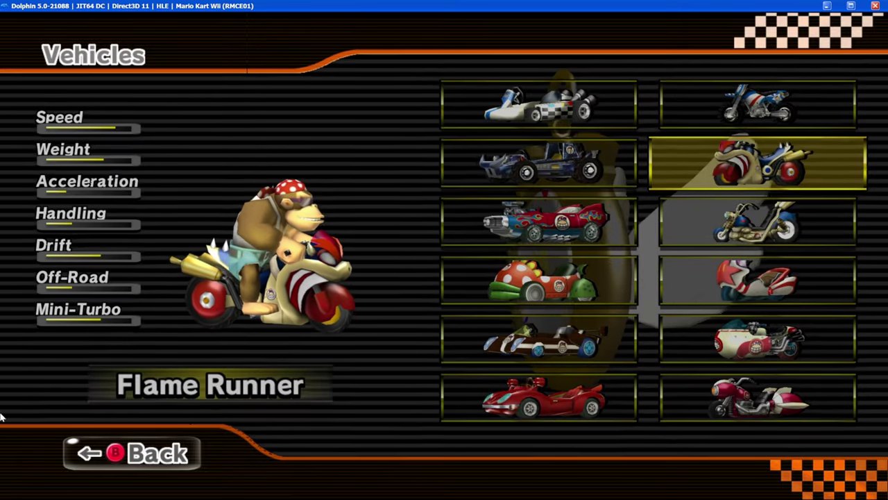
Switch to Dolphin's main window and review the General, GameCube and Advanced settings, including the CPU clock override
key(alt+Tab)
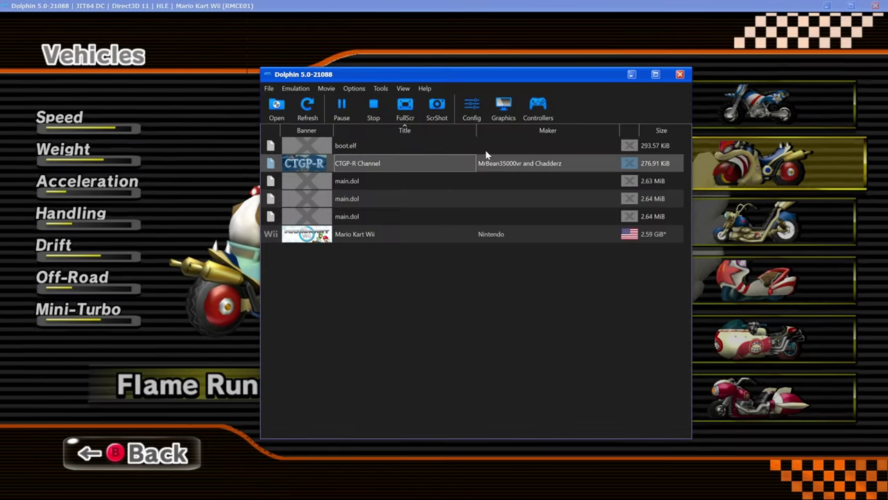
click(471, 107)
click(417, 53)
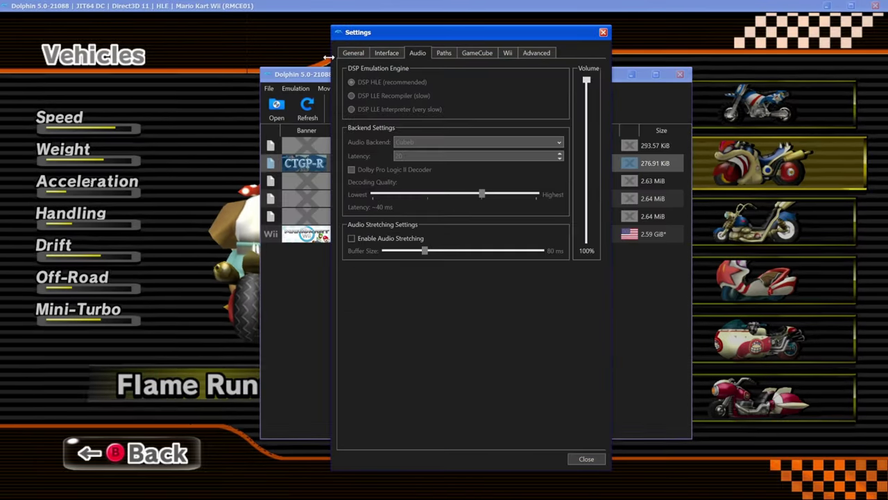
click(352, 54)
click(477, 54)
click(536, 53)
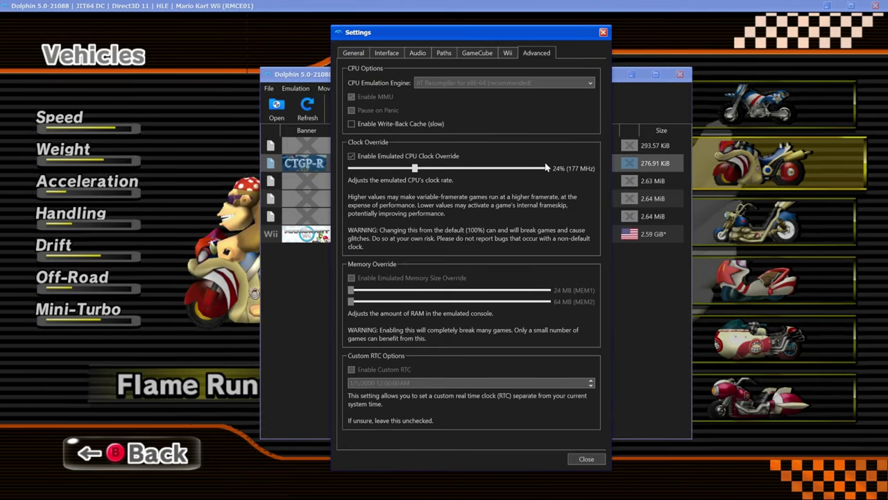
click(603, 32)
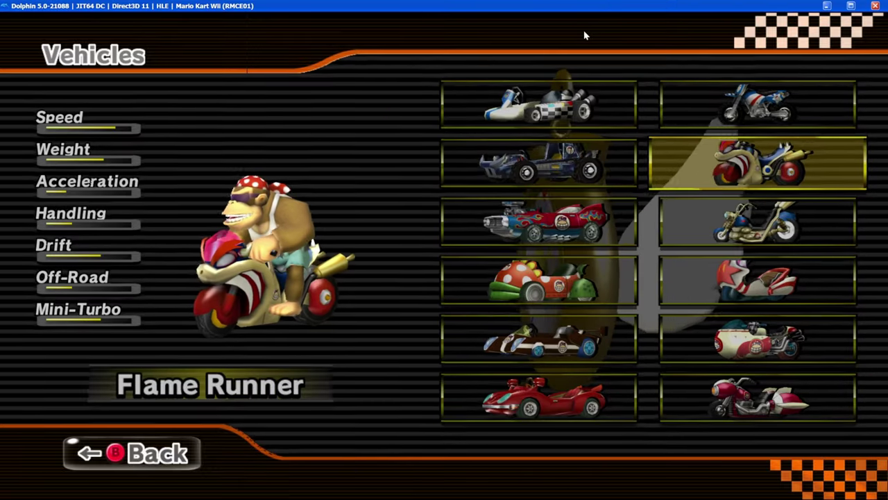
Choose the Flame Runner as the vehicle for the time trial
key(Down)
key(Up)
key(Return)
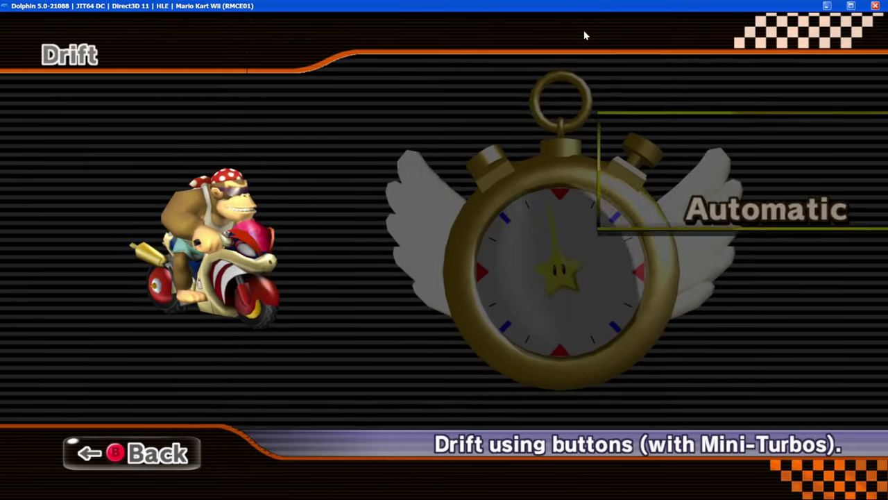
Choose button drifting with Mini-Turbos, go to the custom-track Shy Guy cup and select Thump Bump Forest as the course
key(Return)
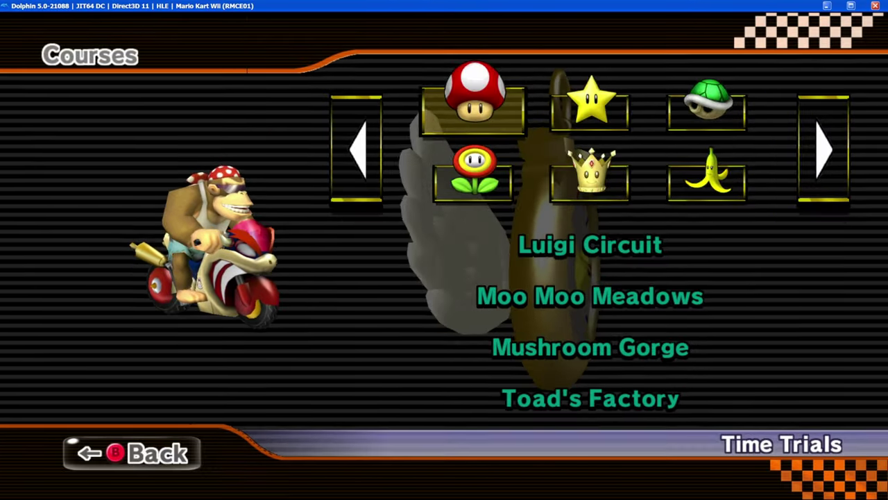
key(Left)
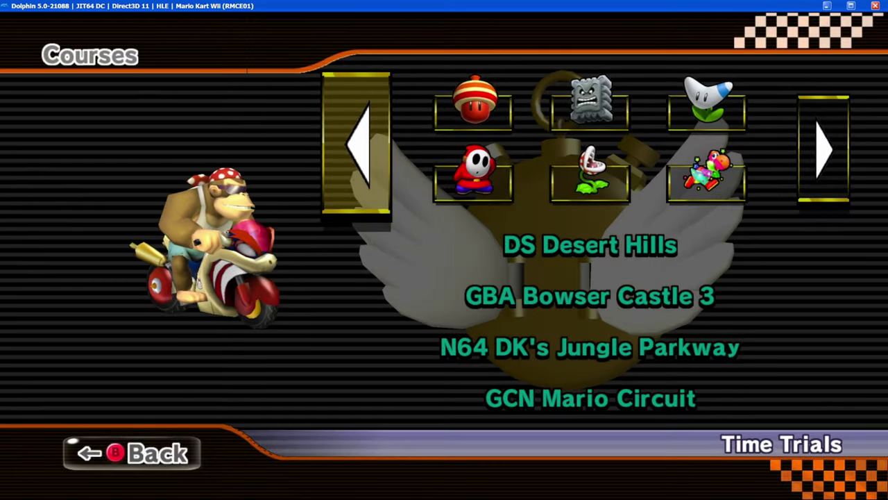
key(Left)
key(Down)
key(Right)
key(Return)
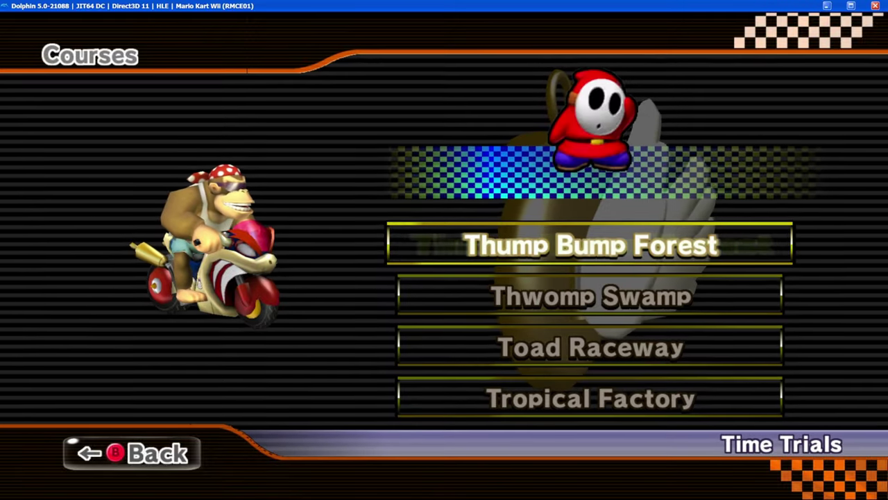
key(Return)
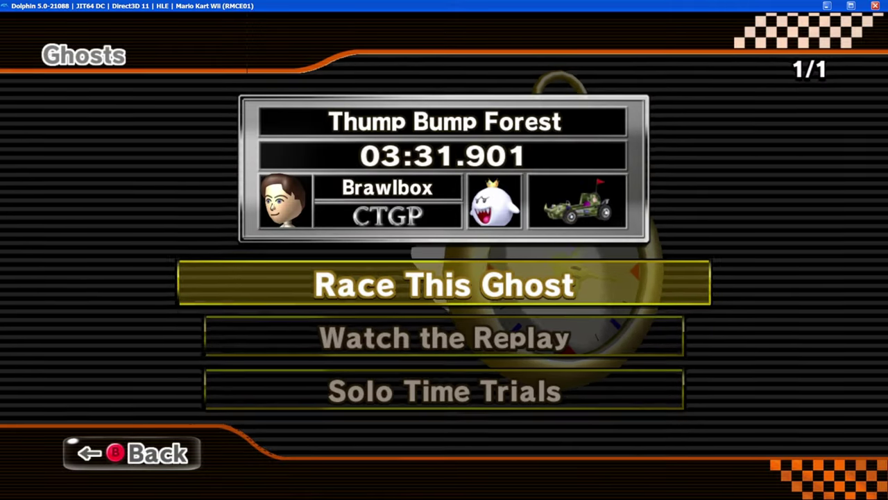
Start a Thump Bump Forest time trial against the CTGP ghost using the Race This Ghost option
key(Return)
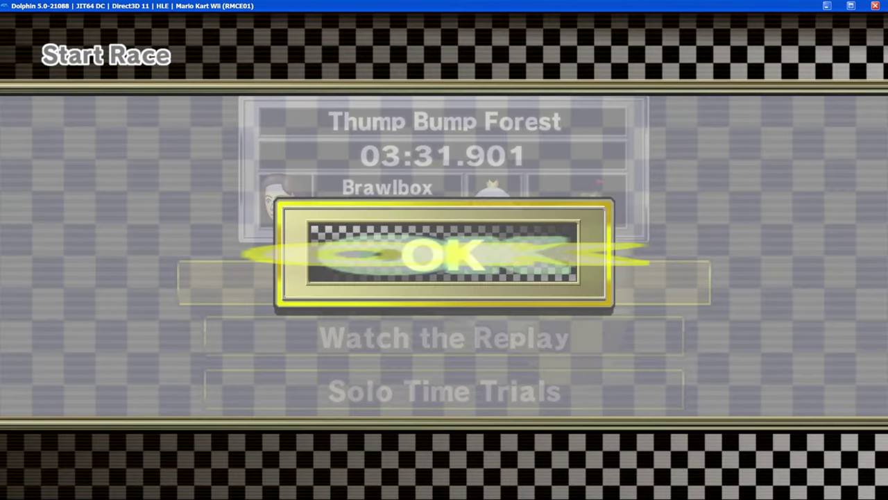
key(Escape)
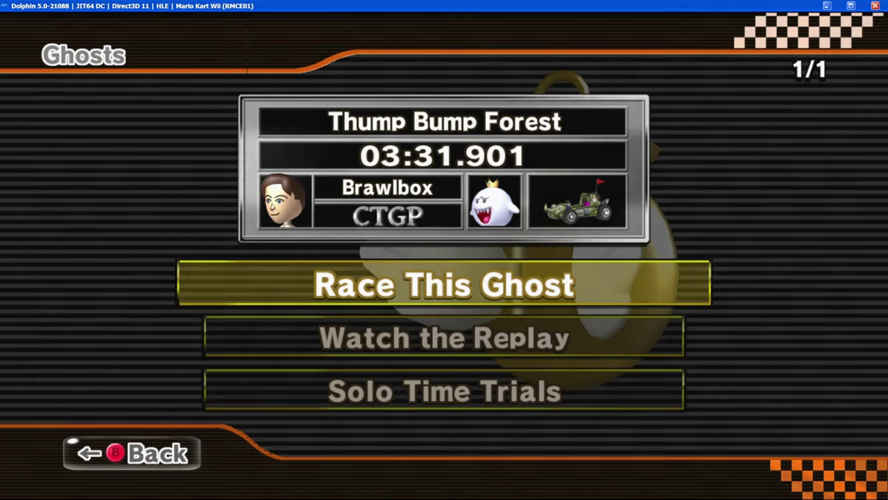
key(Return)
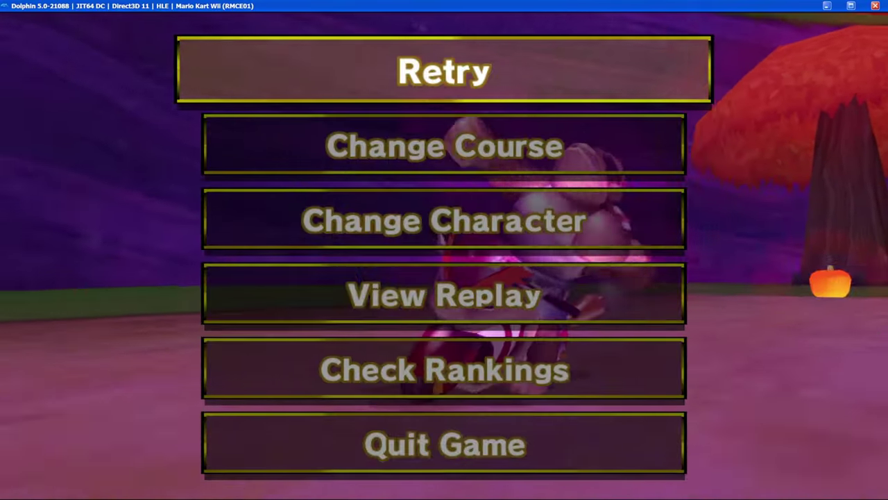
Choose Change Course after the race and select Thump Bump Forest again to open its ghost list
key(Down)
key(Down)
key(Up)
key(Return)
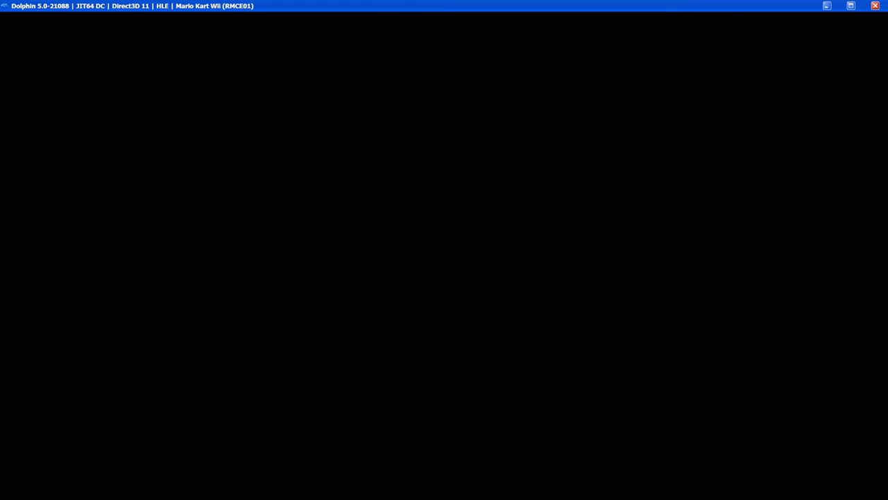
key(Return)
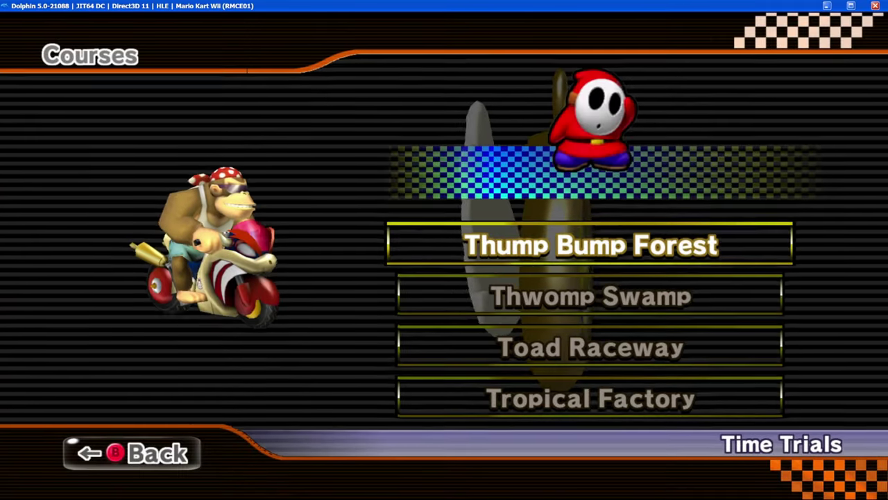
key(Return)
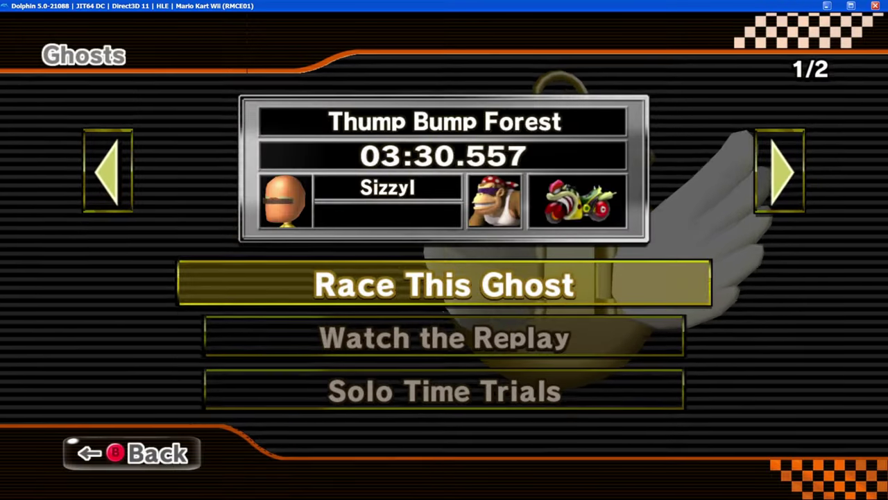
Compare the two saved ghosts for Thump Bump Forest, returning to the first one with Race This Ghost highlighted
key(Right)
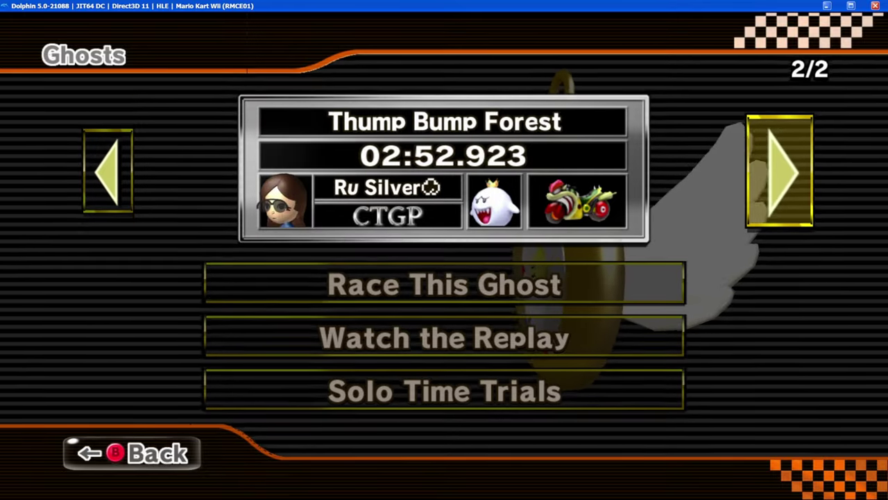
key(Left)
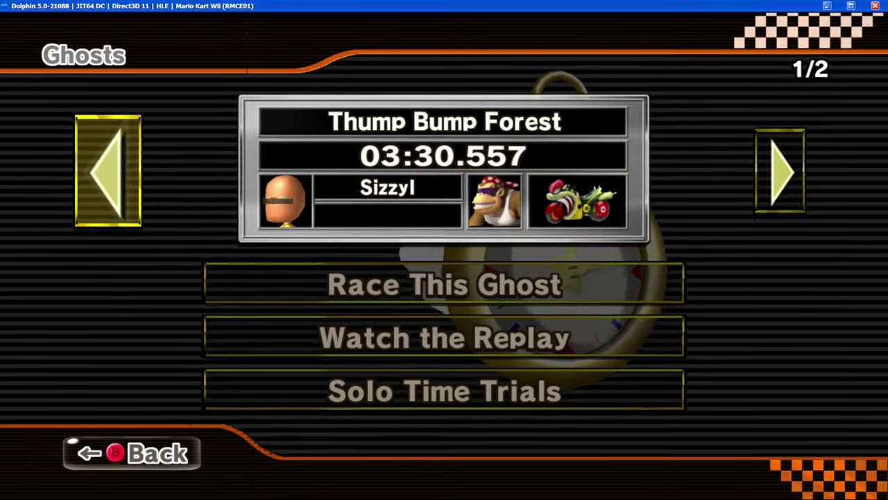
key(Down)
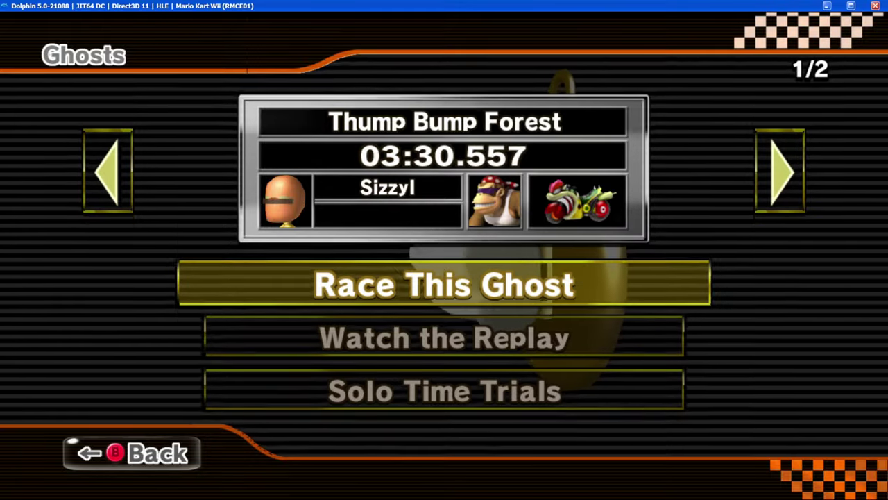